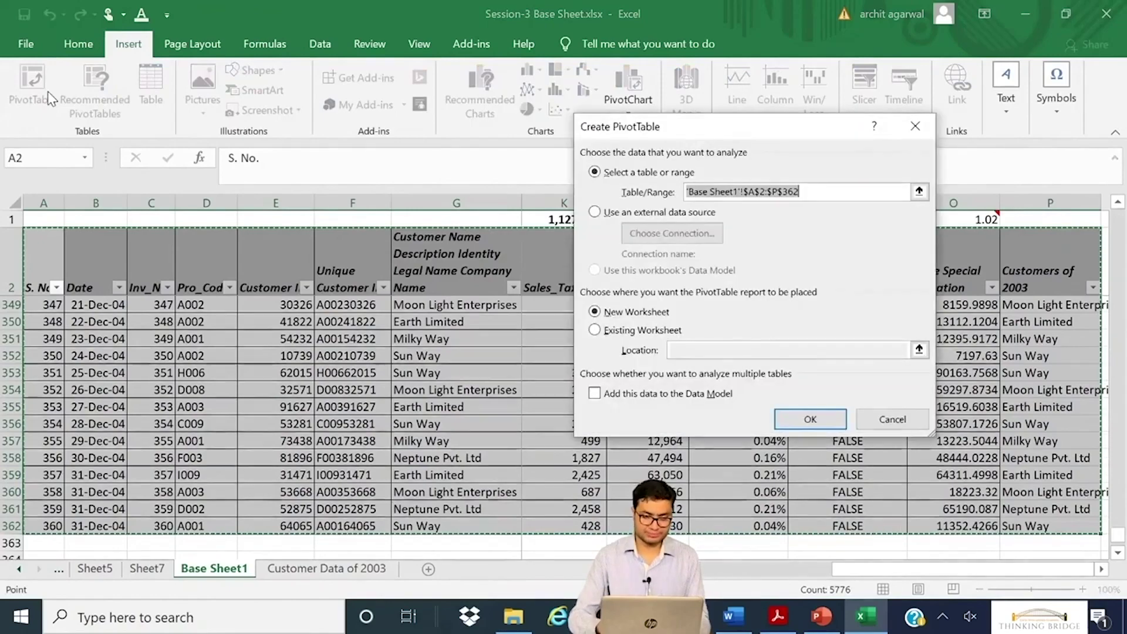
Step: Create the pivot table from 'Base Sheet1'!$A$2:$P$362 on a new worksheet and place Invoice Value in the rows area
{"action": "key", "text": "Return"}
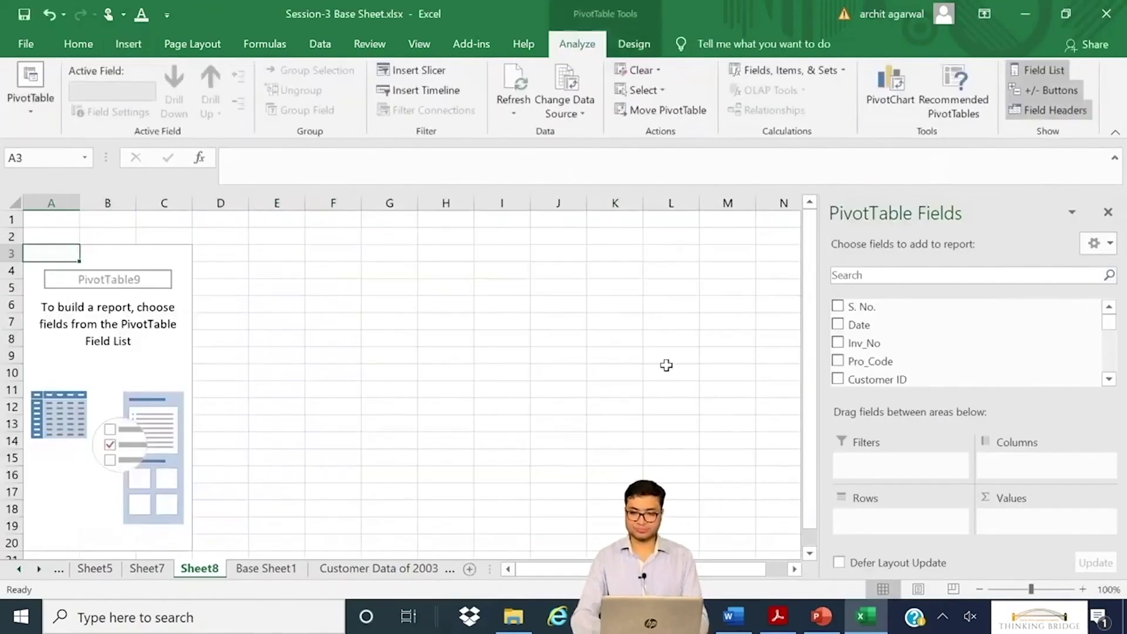
{"action": "left_click", "coordinate": [1108, 380]}
{"action": "left_click", "coordinate": [1108, 379]}
{"action": "left_click", "coordinate": [1109, 380]}
{"action": "left_click", "coordinate": [1109, 379]}
{"action": "left_click", "coordinate": [1108, 379]}
{"action": "left_click", "coordinate": [1109, 379]}
{"action": "left_click", "coordinate": [1109, 379]}
{"action": "left_click", "coordinate": [1108, 379]}
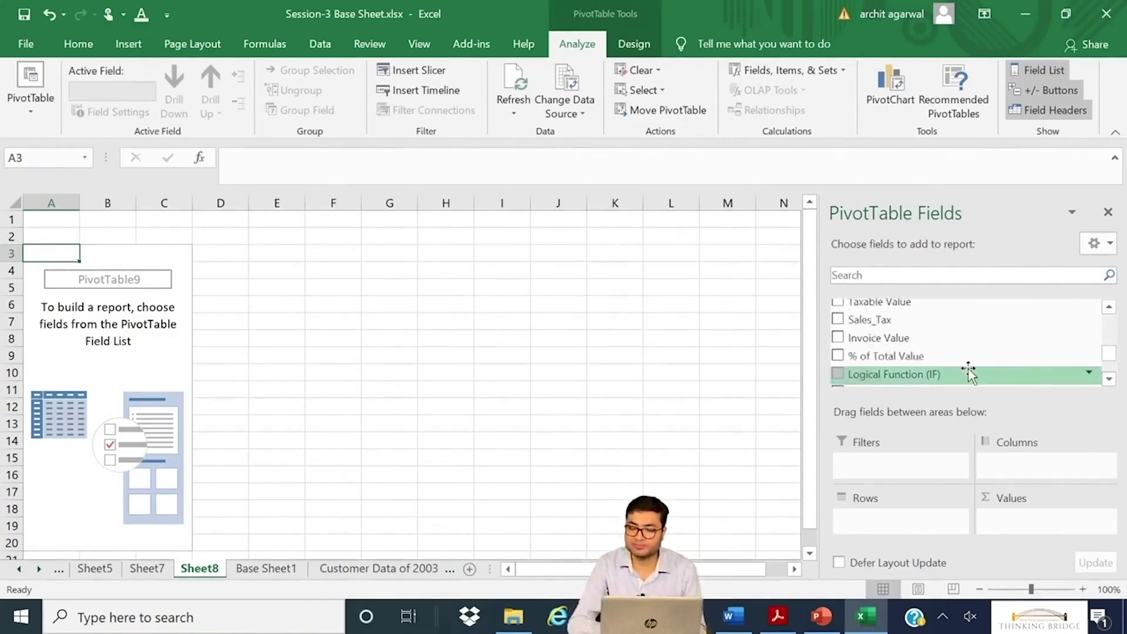
{"action": "left_click_drag", "start_coordinate": [914, 339], "coordinate": [933, 516]}
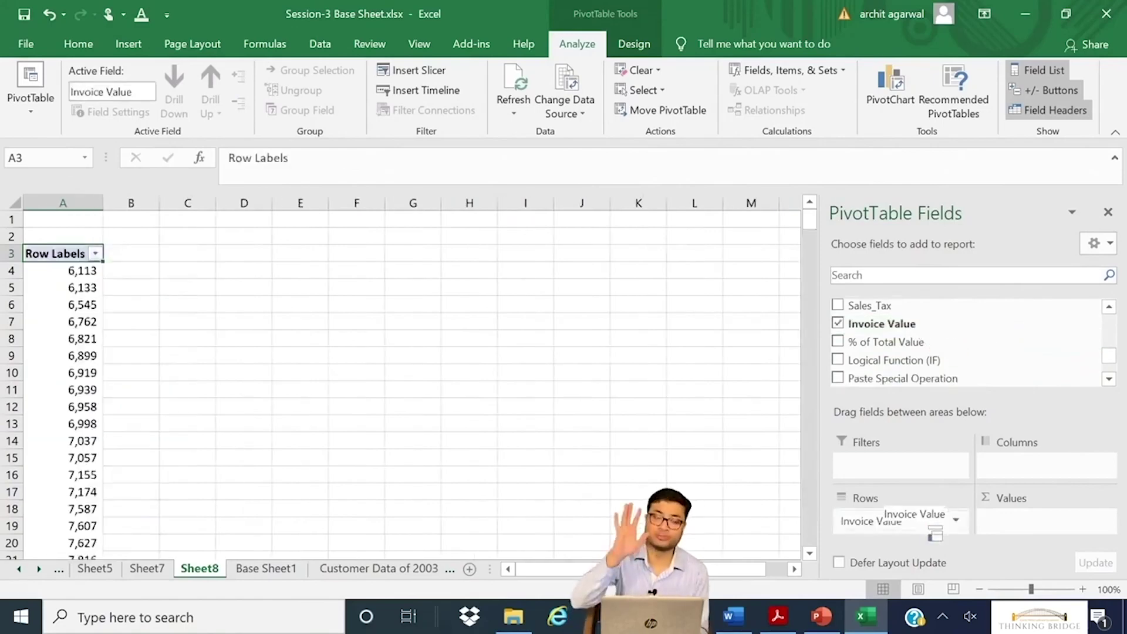
Step: Add Invoice Value to the pivot table's values area four times, making four value columns
{"action": "left_click_drag", "start_coordinate": [933, 531], "coordinate": [1027, 526]}
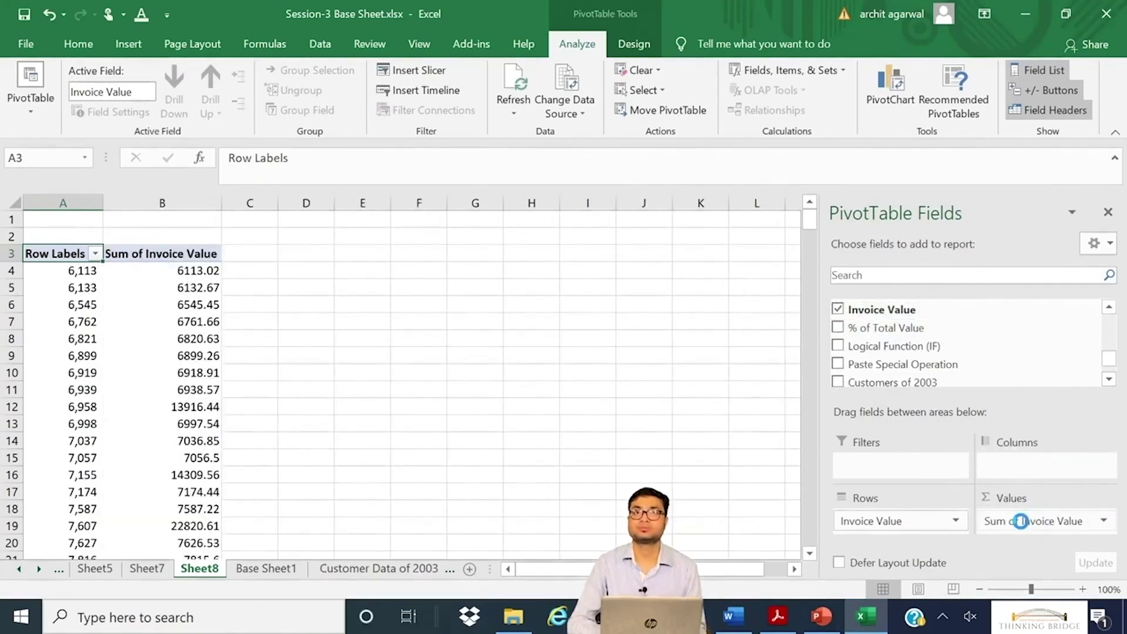
{"action": "left_click_drag", "start_coordinate": [907, 311], "coordinate": [1027, 525]}
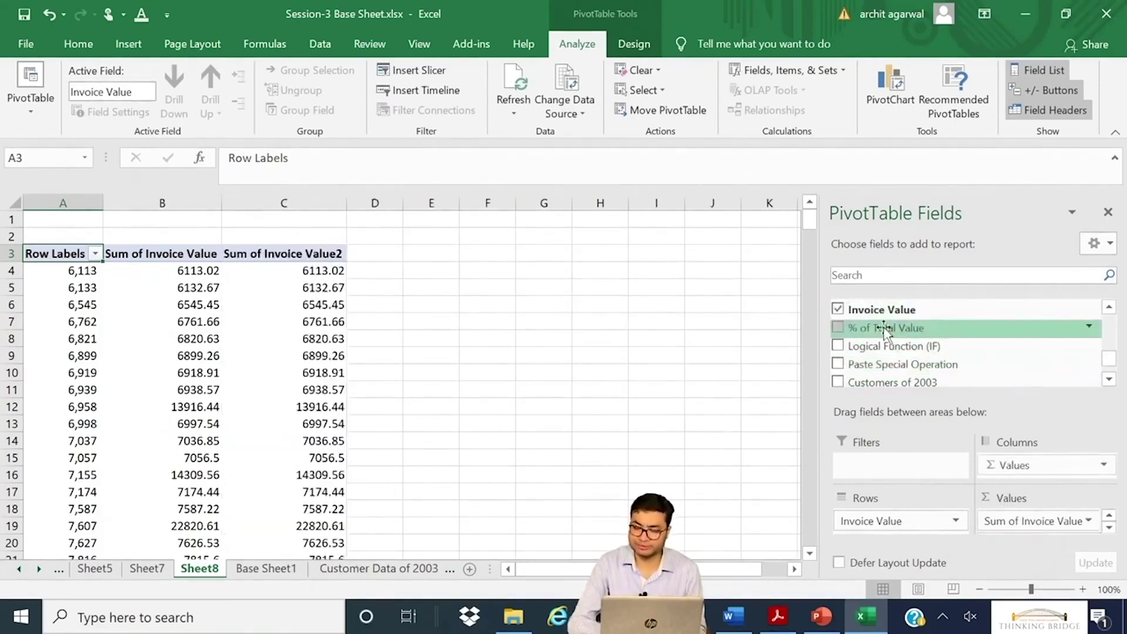
{"action": "left_click_drag", "start_coordinate": [880, 310], "coordinate": [1033, 522]}
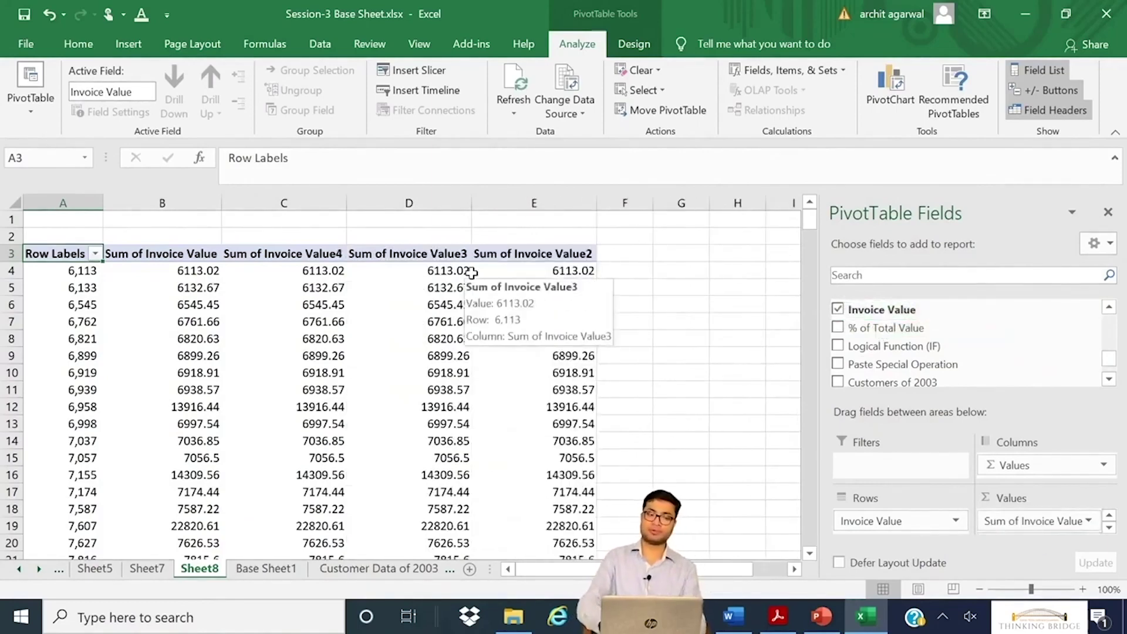
Step: Show the second value column, Sum of Invoice Value4, as % of Column Total
{"action": "left_click", "coordinate": [227, 291]}
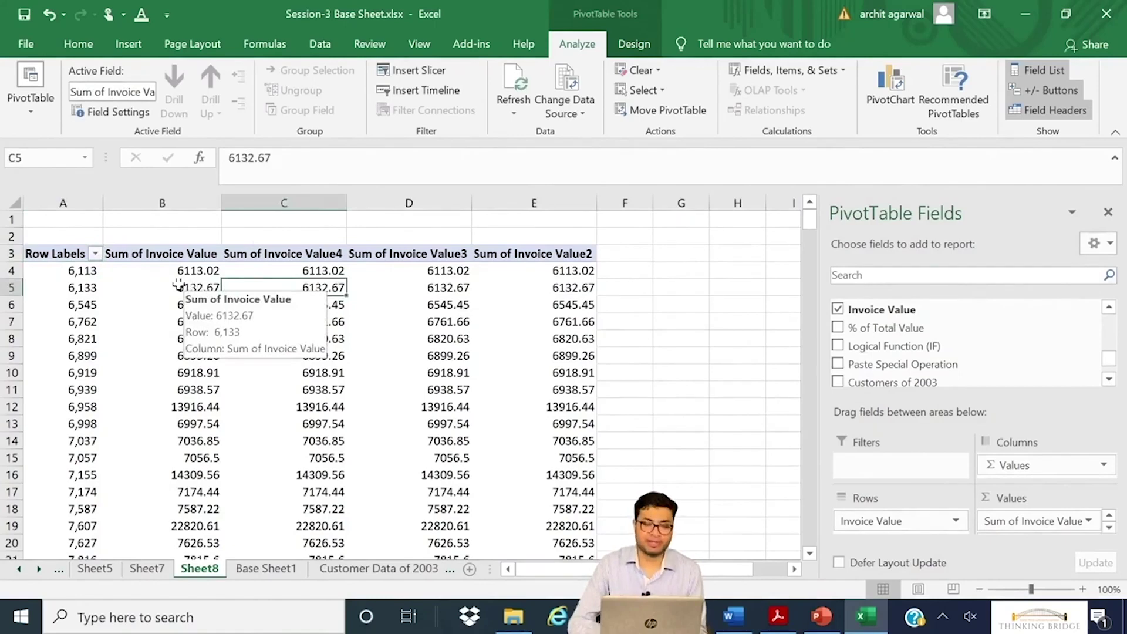
{"action": "left_click", "coordinate": [176, 287]}
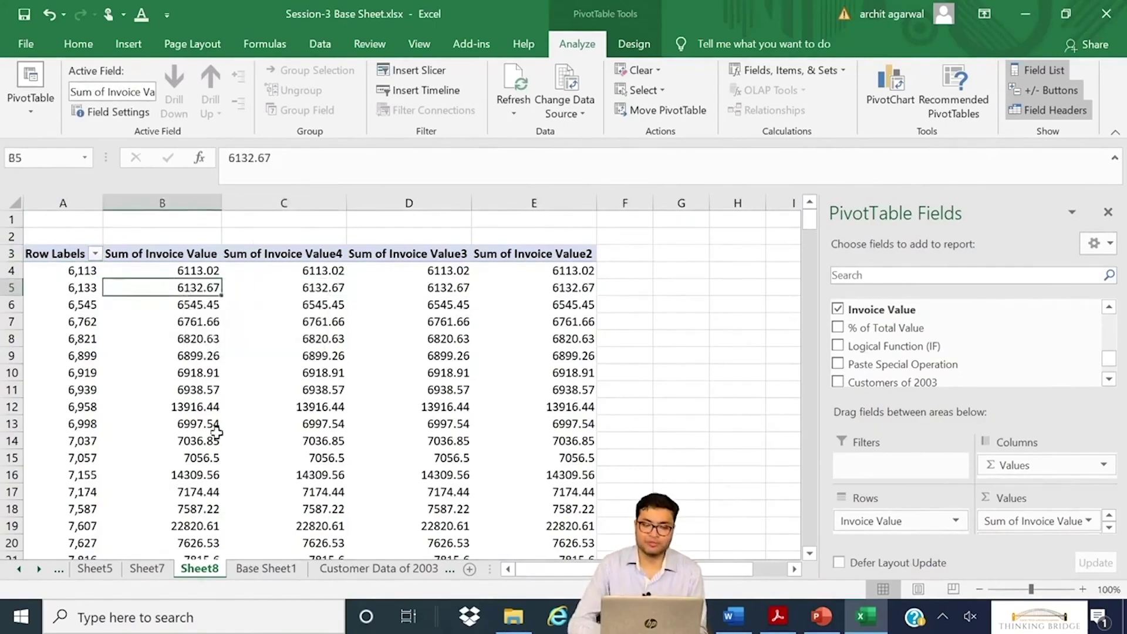
{"action": "left_click", "coordinate": [311, 273]}
{"action": "right_click", "coordinate": [311, 273]}
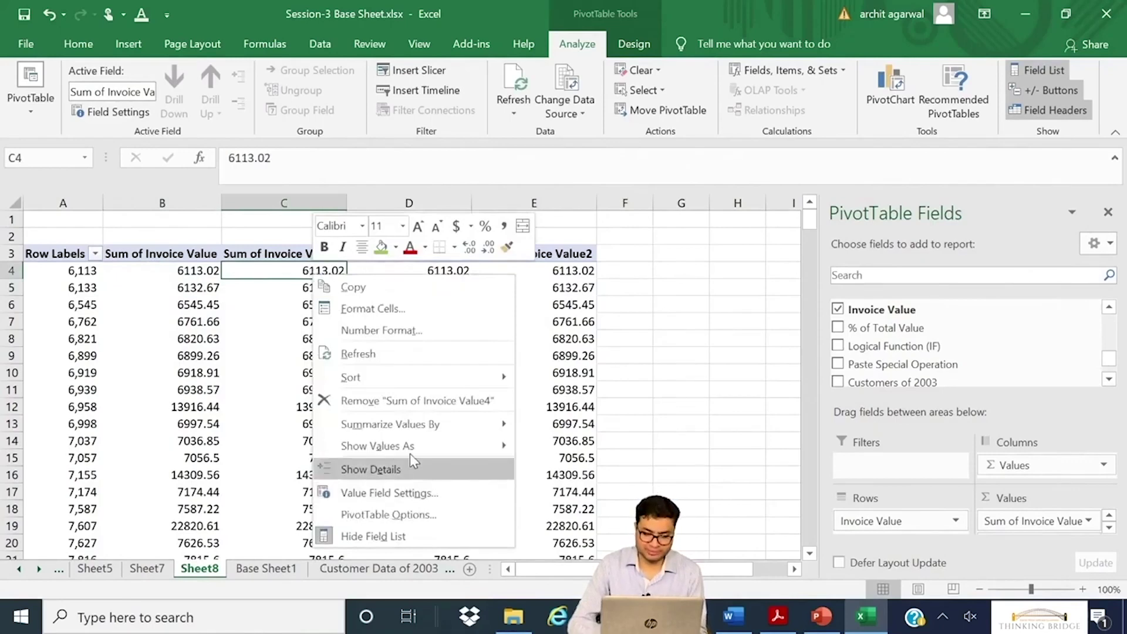
{"action": "mouse_move", "coordinate": [423, 448]}
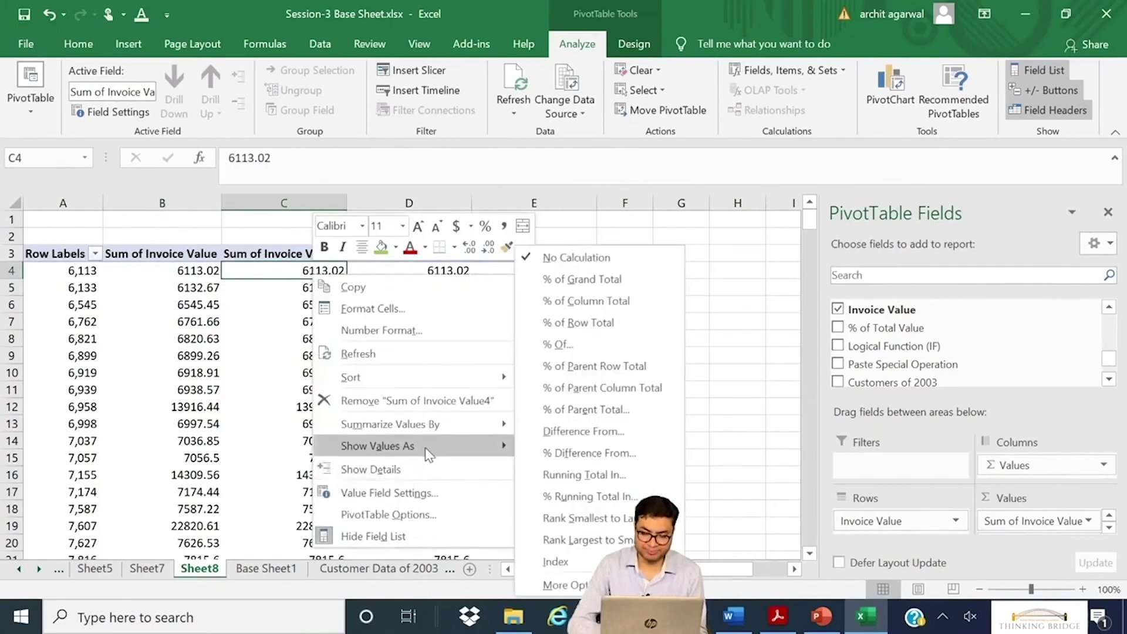
{"action": "left_click", "coordinate": [628, 300]}
Step: Summarize the third value column, Sum of Invoice Value3, by Count
{"action": "left_click", "coordinate": [437, 335]}
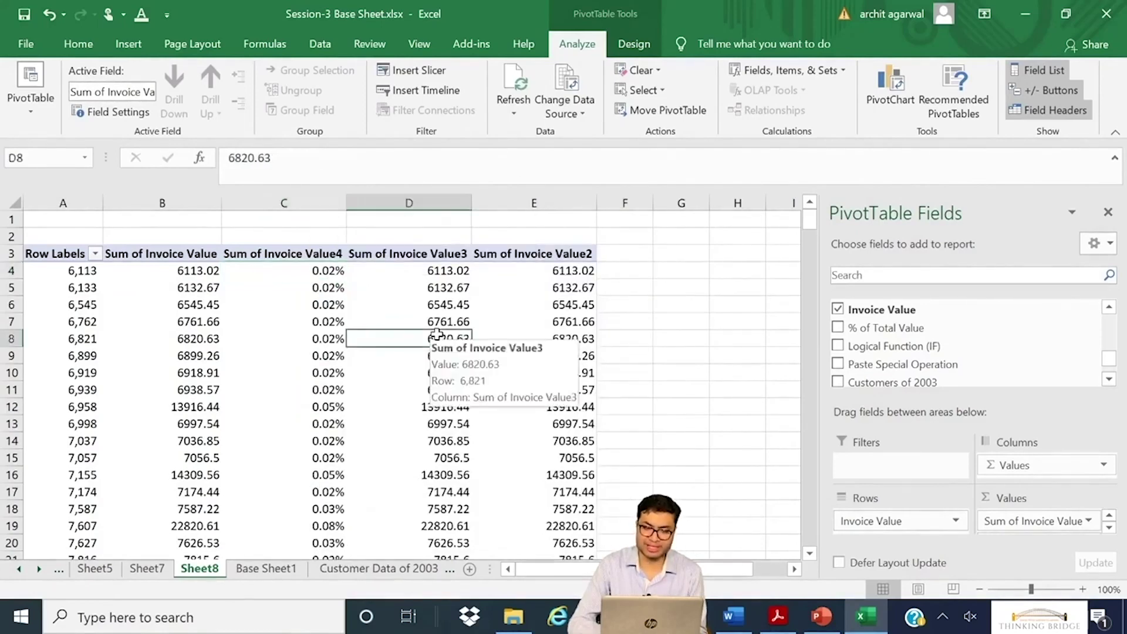
{"action": "right_click", "coordinate": [438, 335]}
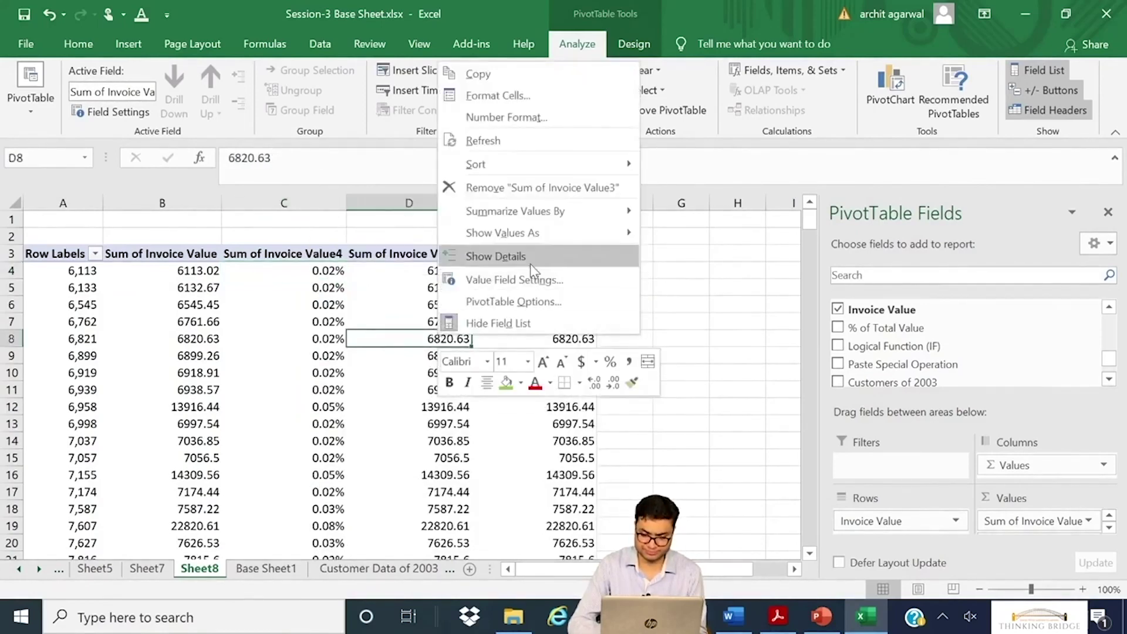
{"action": "mouse_move", "coordinate": [579, 210]}
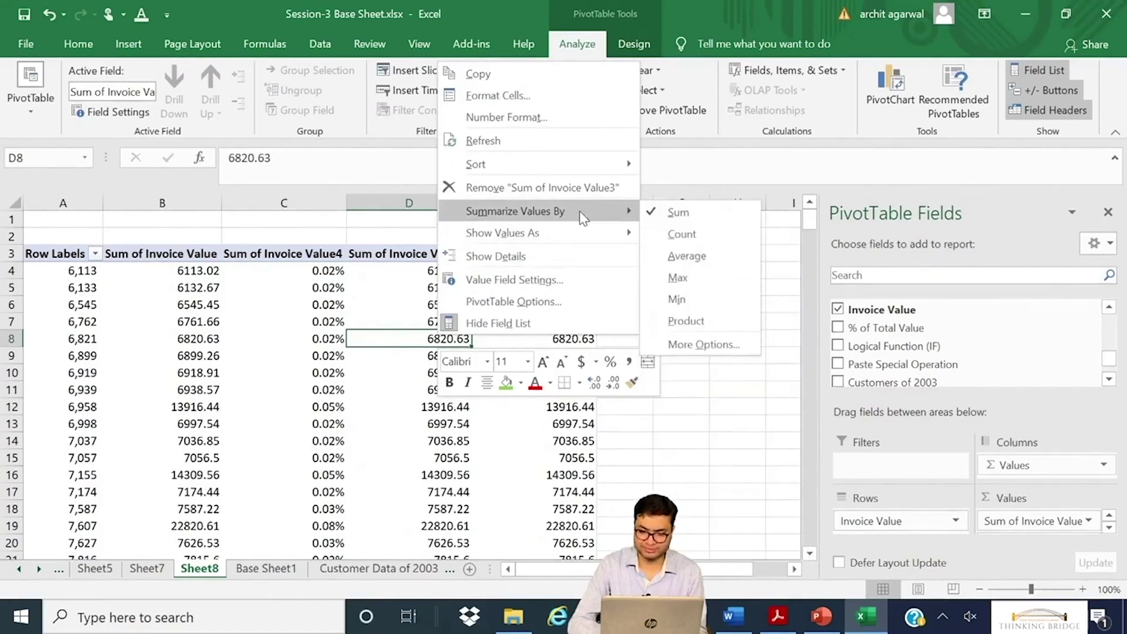
{"action": "left_click", "coordinate": [657, 234]}
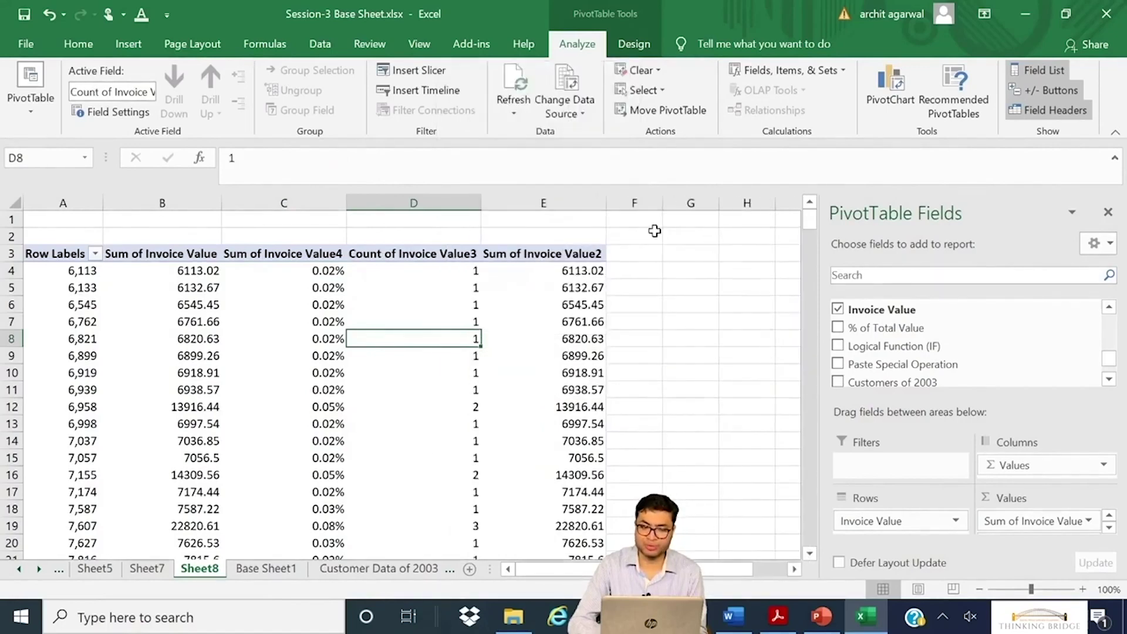
Step: Summarize the last value column, Sum of Invoice Value2, by Count and show it as % of Column Total
{"action": "right_click", "coordinate": [569, 319]}
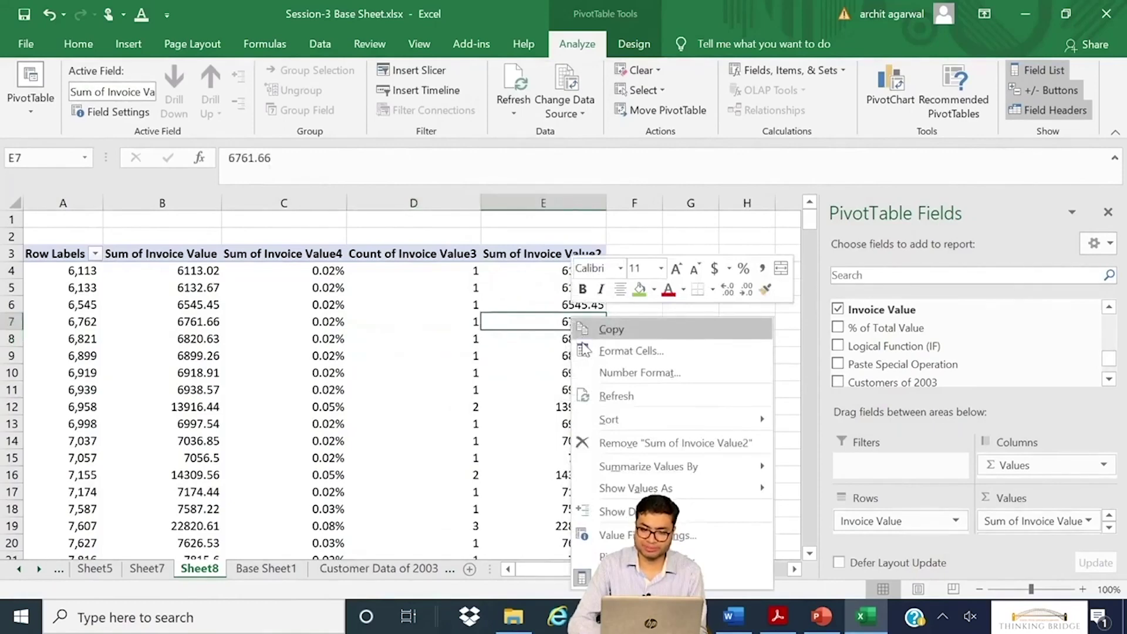
{"action": "mouse_move", "coordinate": [624, 469]}
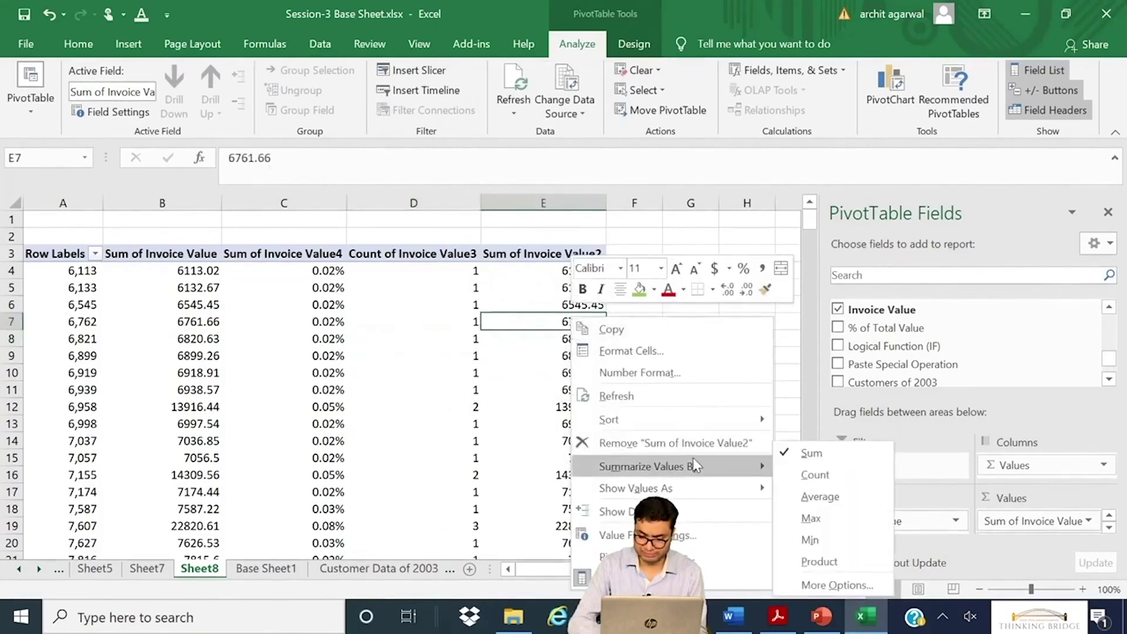
{"action": "left_click", "coordinate": [790, 470]}
{"action": "left_click", "coordinate": [588, 412]}
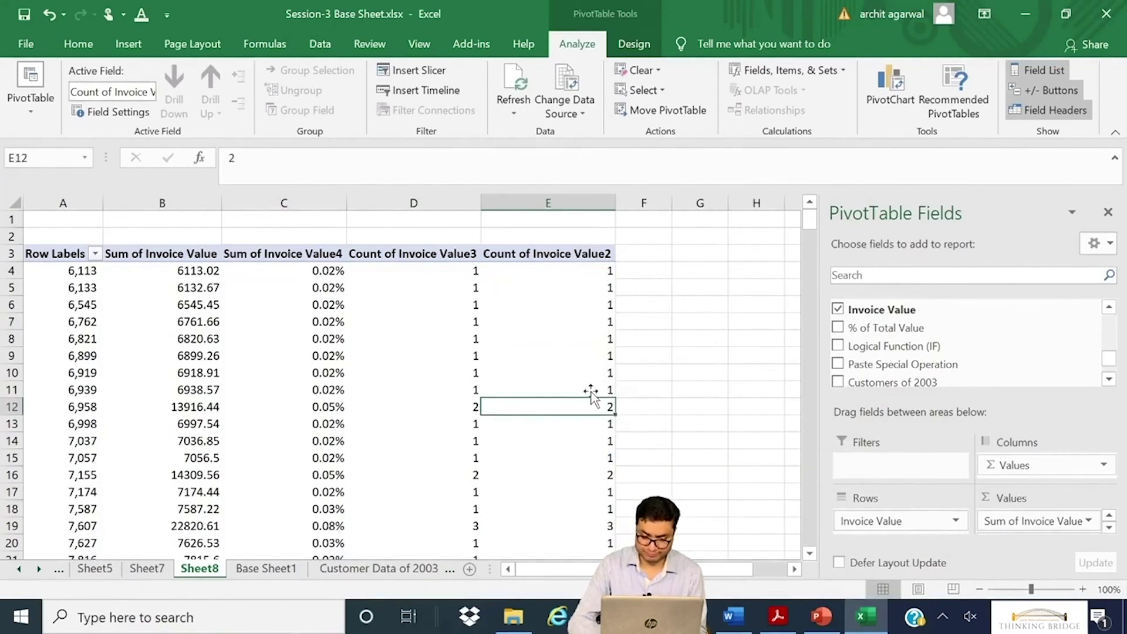
{"action": "right_click", "coordinate": [591, 392]}
{"action": "mouse_move", "coordinate": [704, 298]}
{"action": "left_click", "coordinate": [868, 300]}
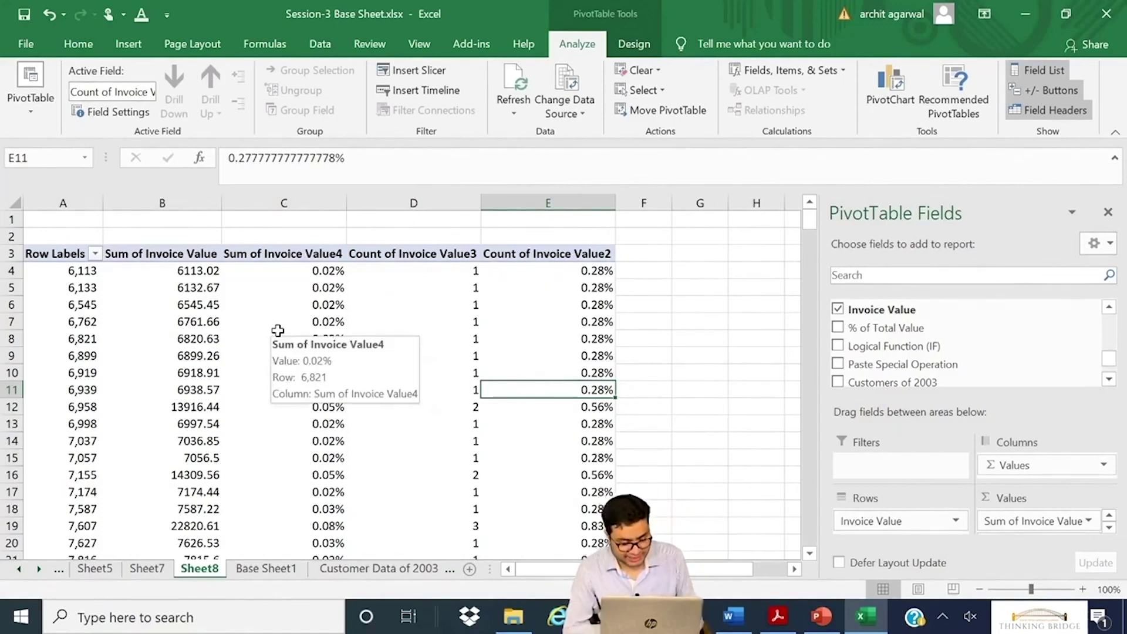
Step: Group the Invoice Value row labels into ranges starting at 0 with an interval of 100000
{"action": "left_click", "coordinate": [72, 312]}
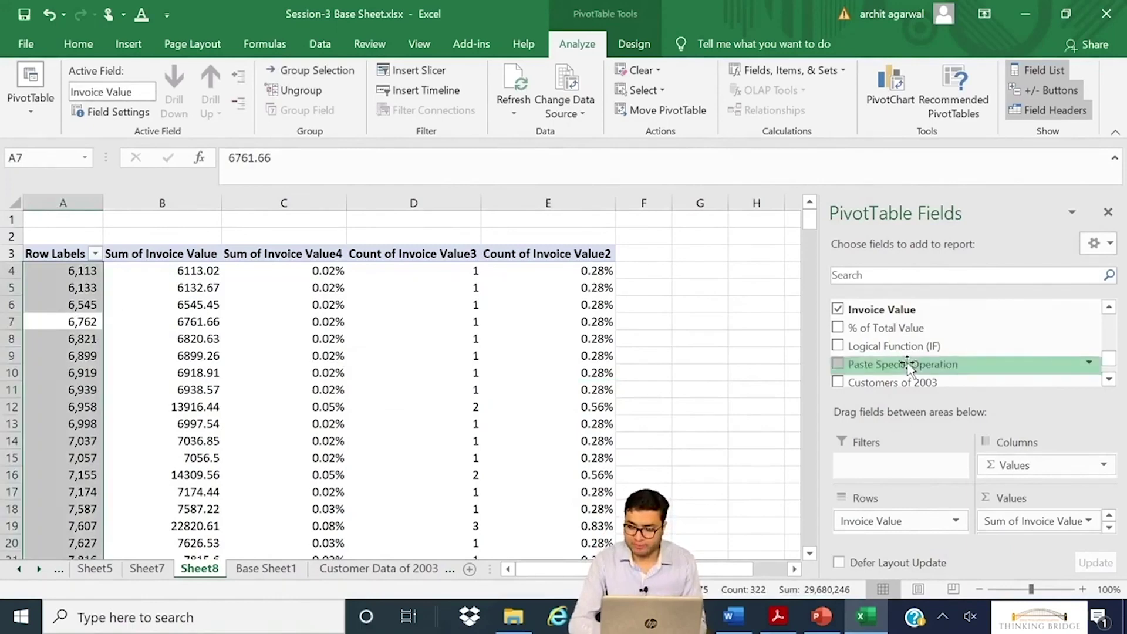
{"action": "key", "text": "Return"}
{"action": "key", "text": "Return"}
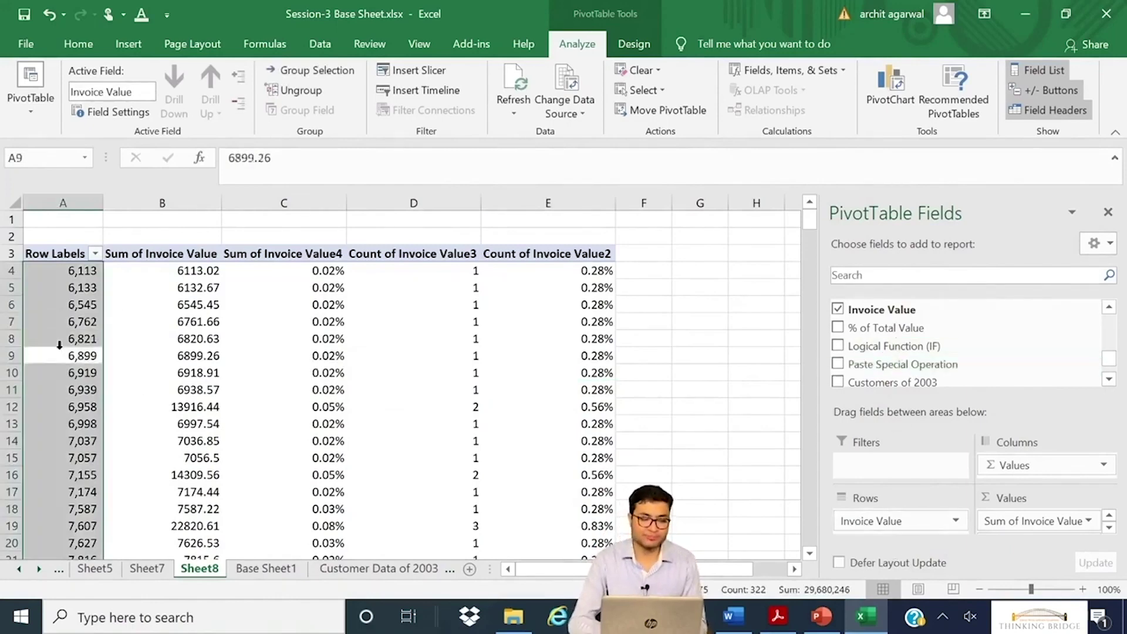
{"action": "right_click", "coordinate": [64, 327]}
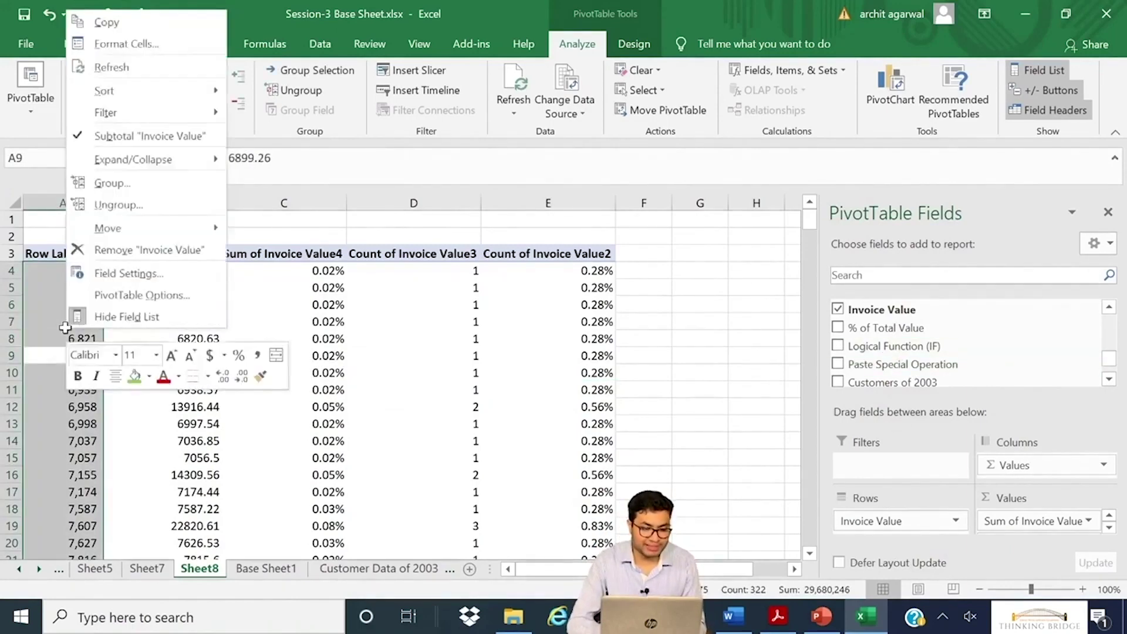
{"action": "left_click", "coordinate": [128, 183]}
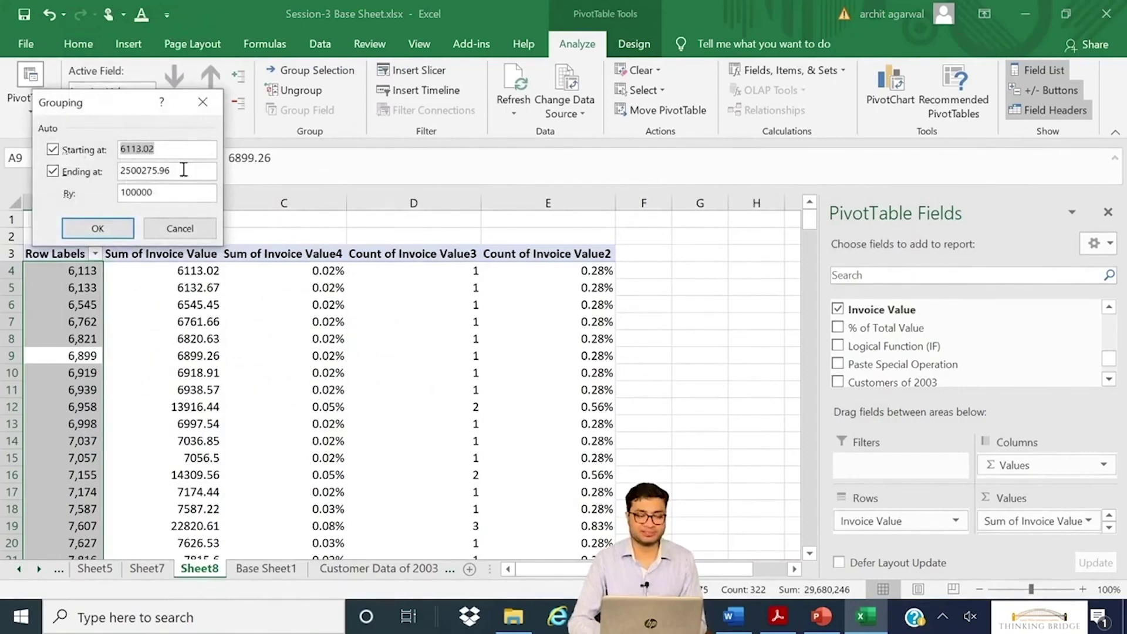
{"action": "type", "text": "0"}
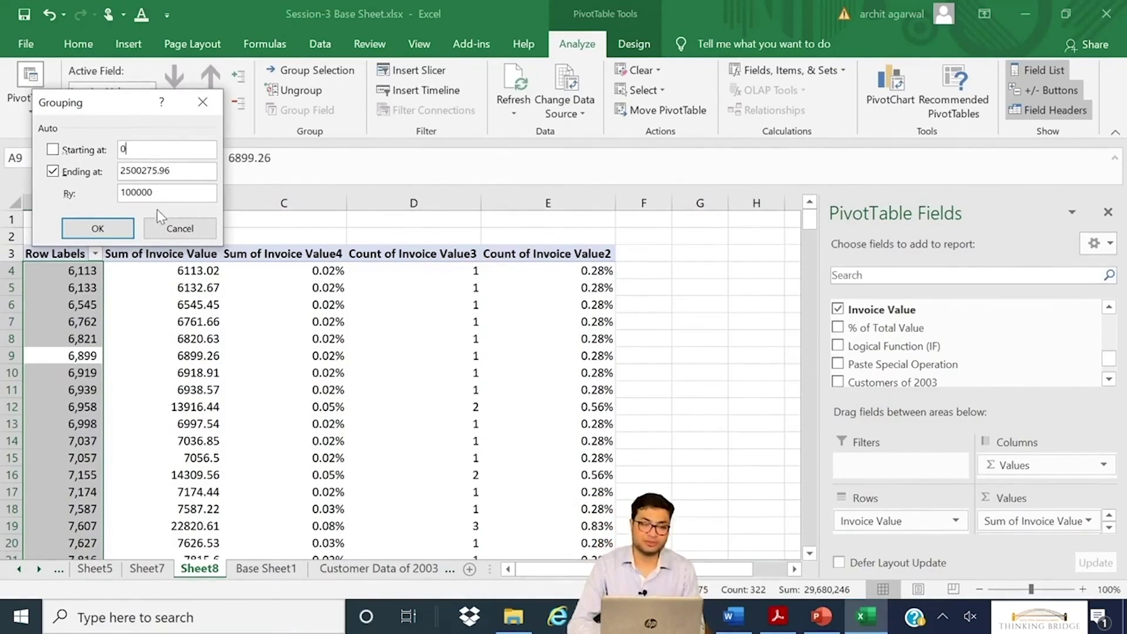
{"action": "left_click_drag", "start_coordinate": [157, 198], "coordinate": [74, 196]}
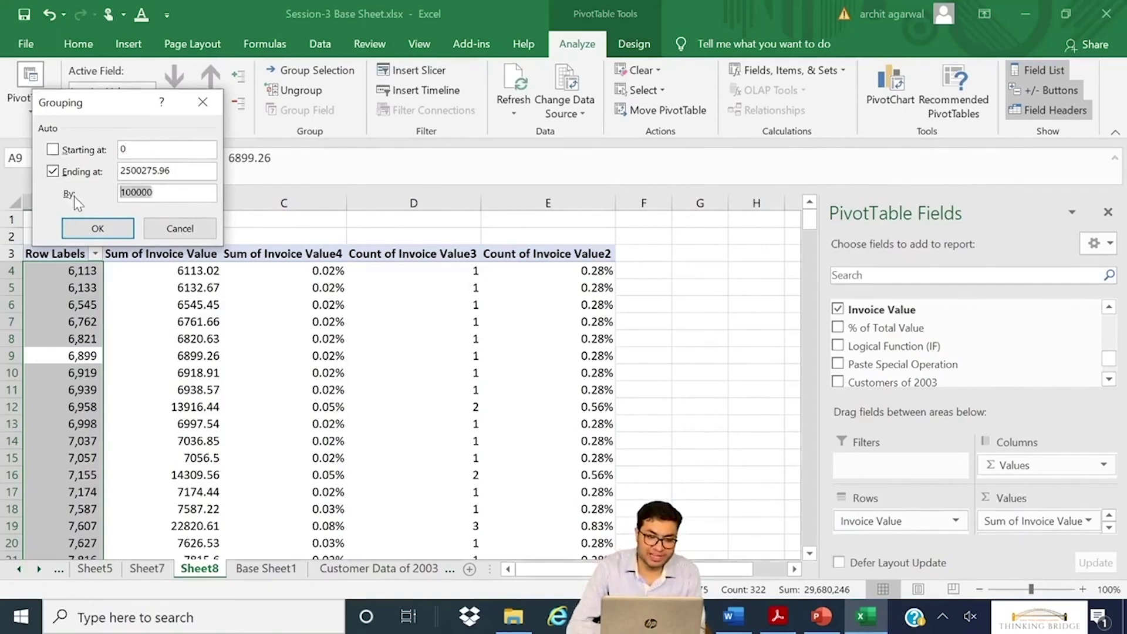
{"action": "type", "text": "100000"}
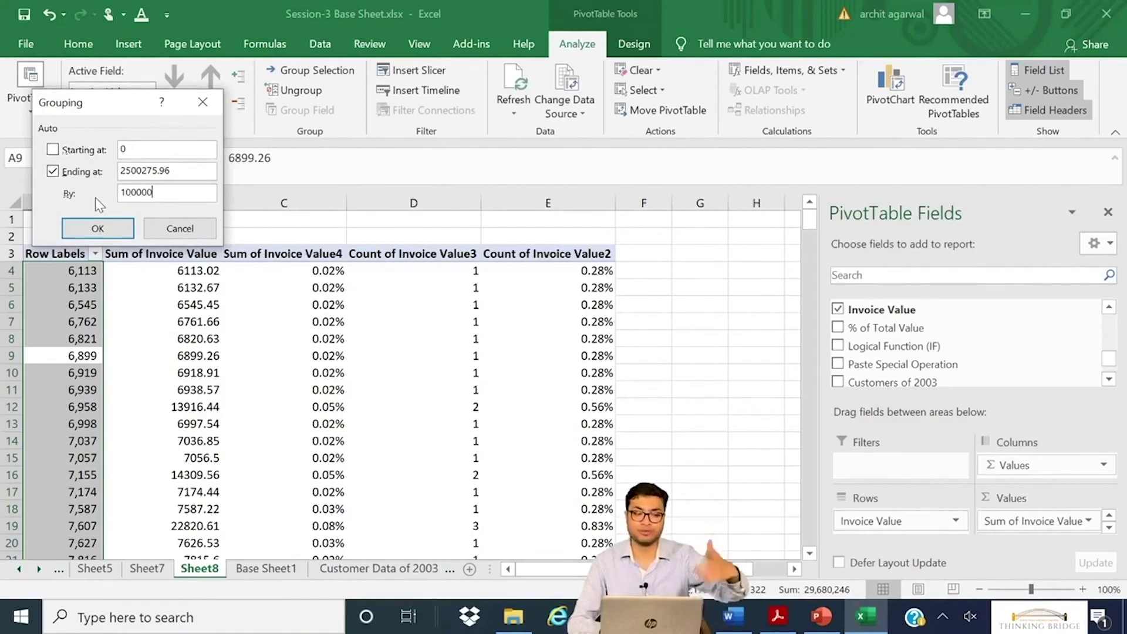
{"action": "left_click", "coordinate": [110, 226]}
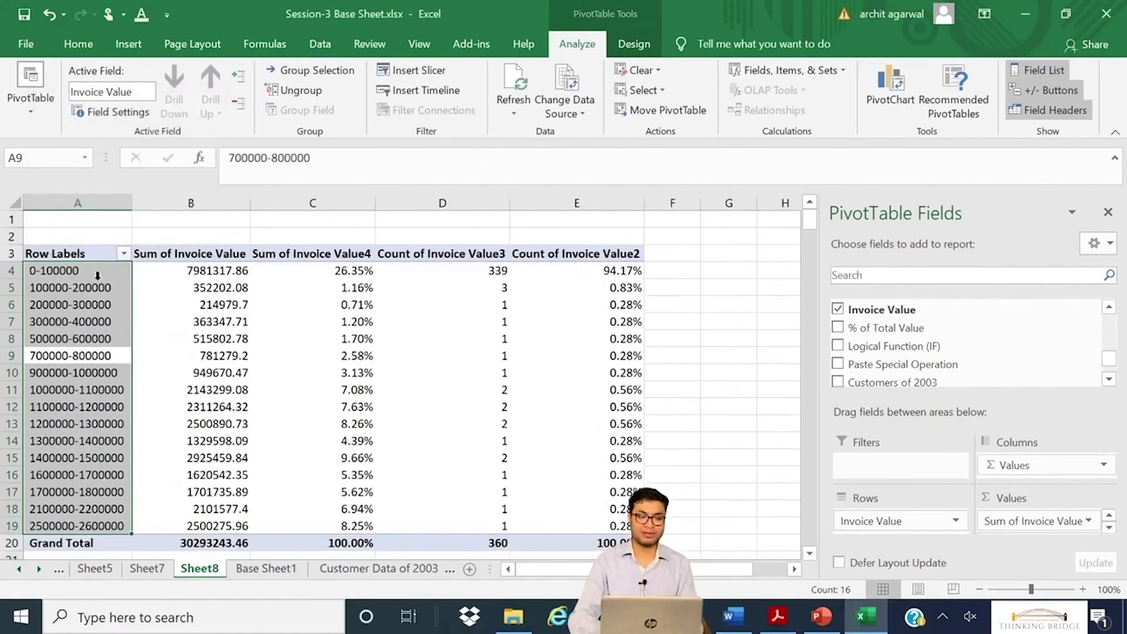
Step: Examine the grouped invoice ranges with their sums, counts and percentage columns, down to the Grand Total of the invoice value sums
{"action": "left_click", "coordinate": [93, 273]}
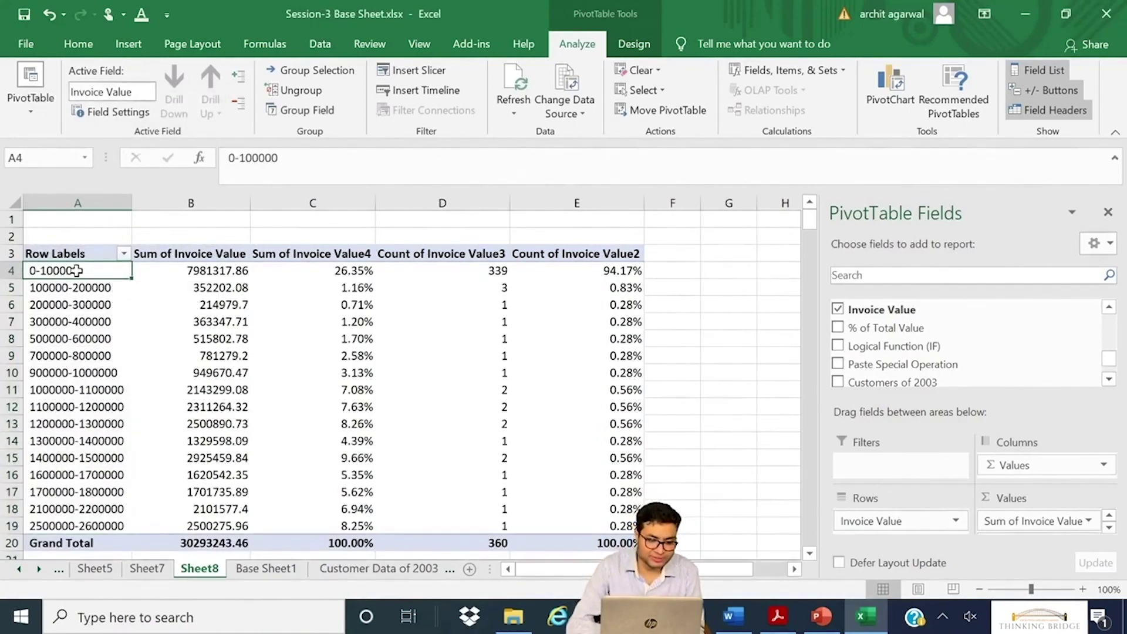
{"action": "left_click", "coordinate": [68, 286]}
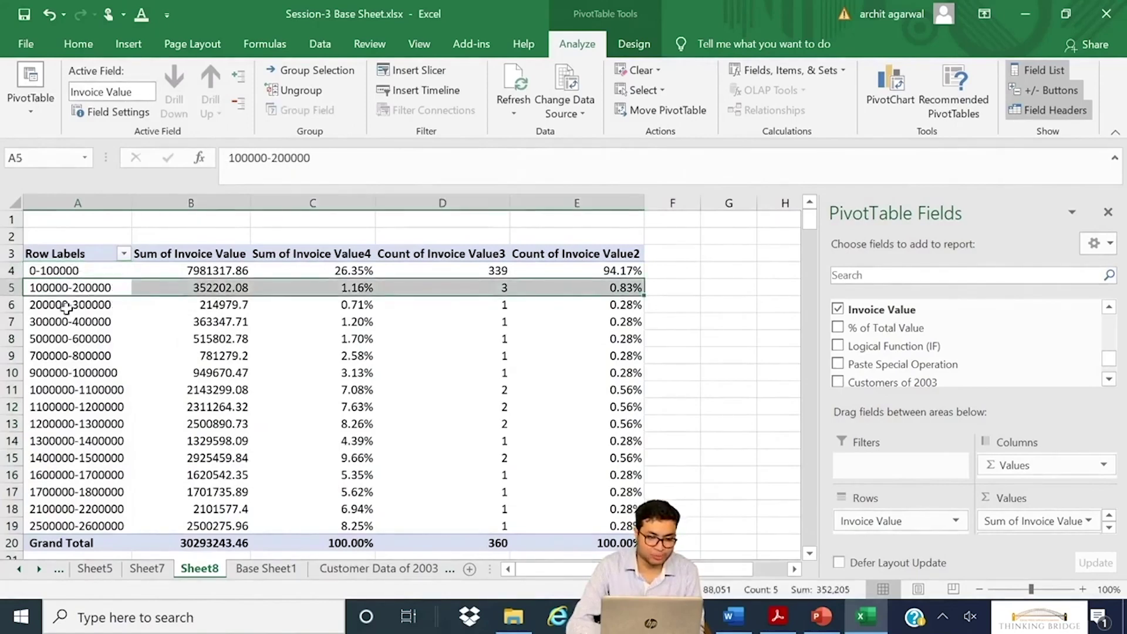
{"action": "left_click", "coordinate": [67, 309]}
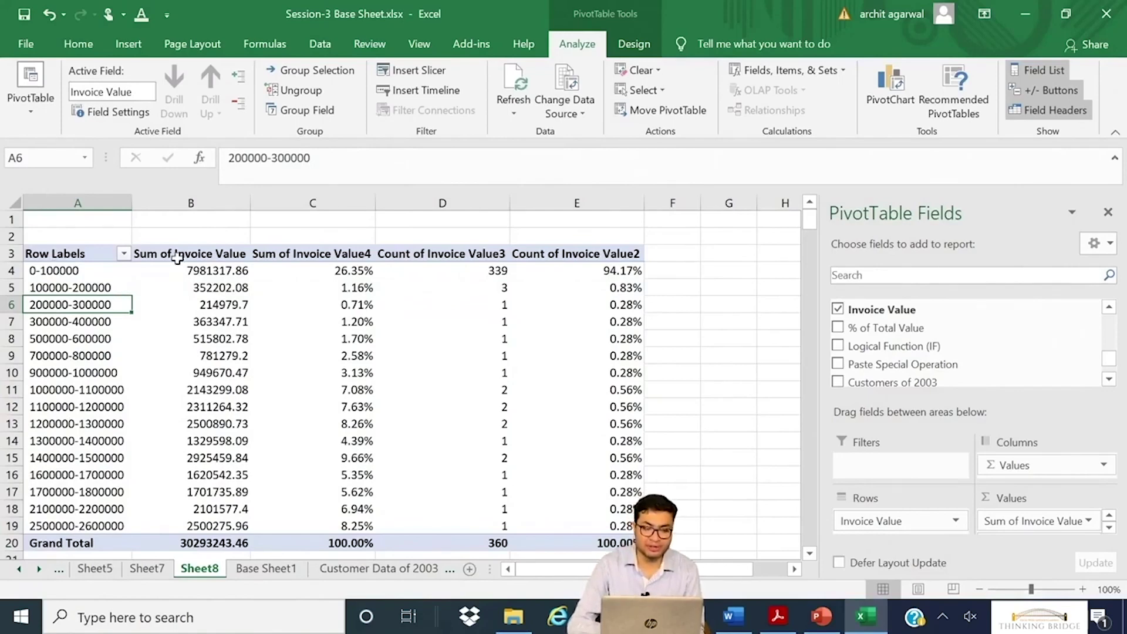
{"action": "left_click_drag", "start_coordinate": [184, 271], "coordinate": [211, 525]}
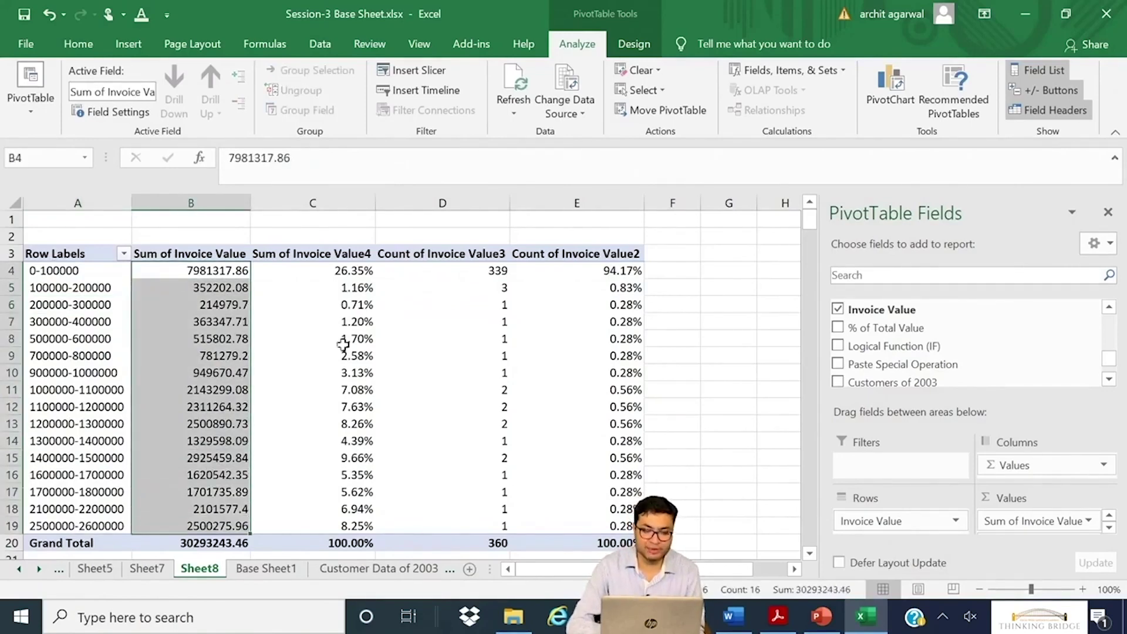
{"action": "left_click_drag", "start_coordinate": [362, 273], "coordinate": [349, 542]}
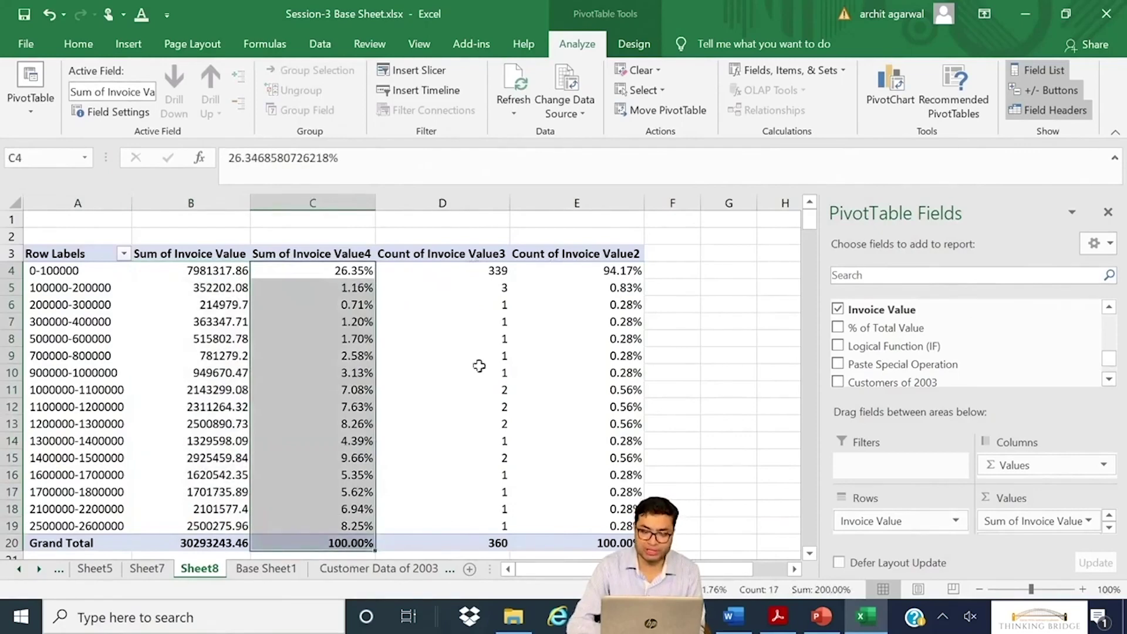
{"action": "left_click_drag", "start_coordinate": [499, 270], "coordinate": [499, 546]}
{"action": "left_click_drag", "start_coordinate": [633, 256], "coordinate": [653, 494]}
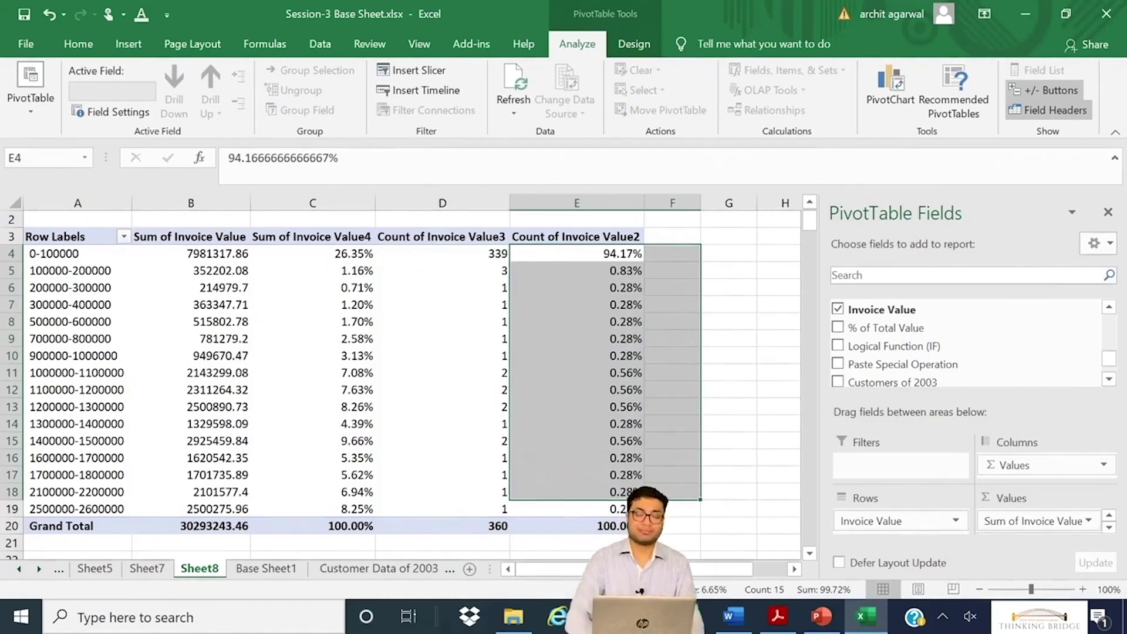
{"action": "key", "text": "Left"}
{"action": "key", "text": "Left"}
{"action": "key", "text": "Left"}
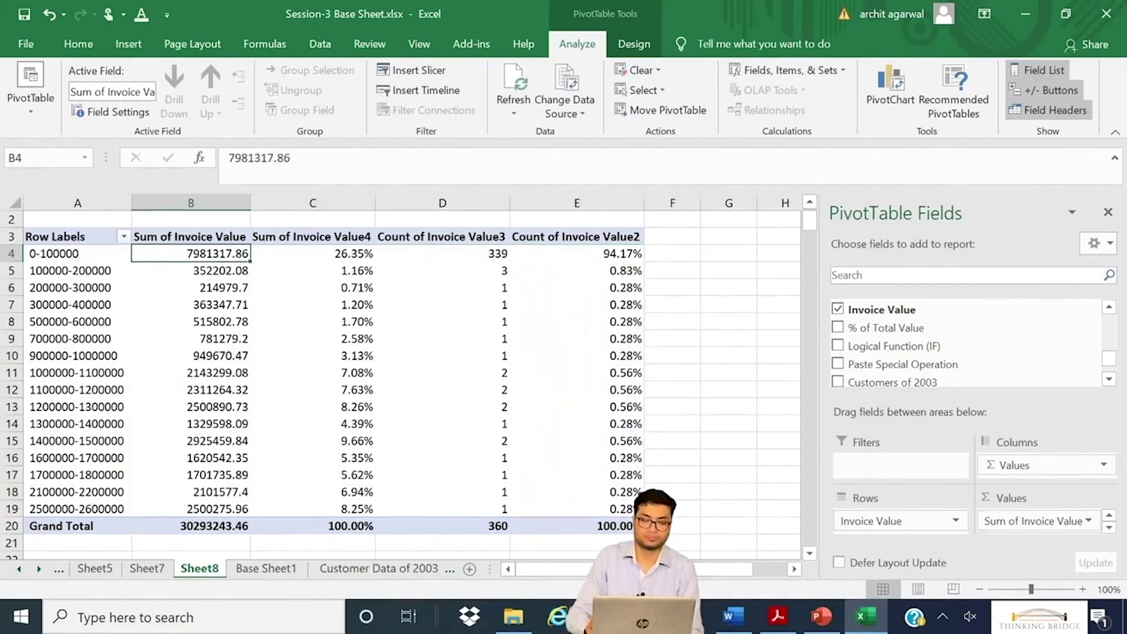
{"action": "key", "text": "Left"}
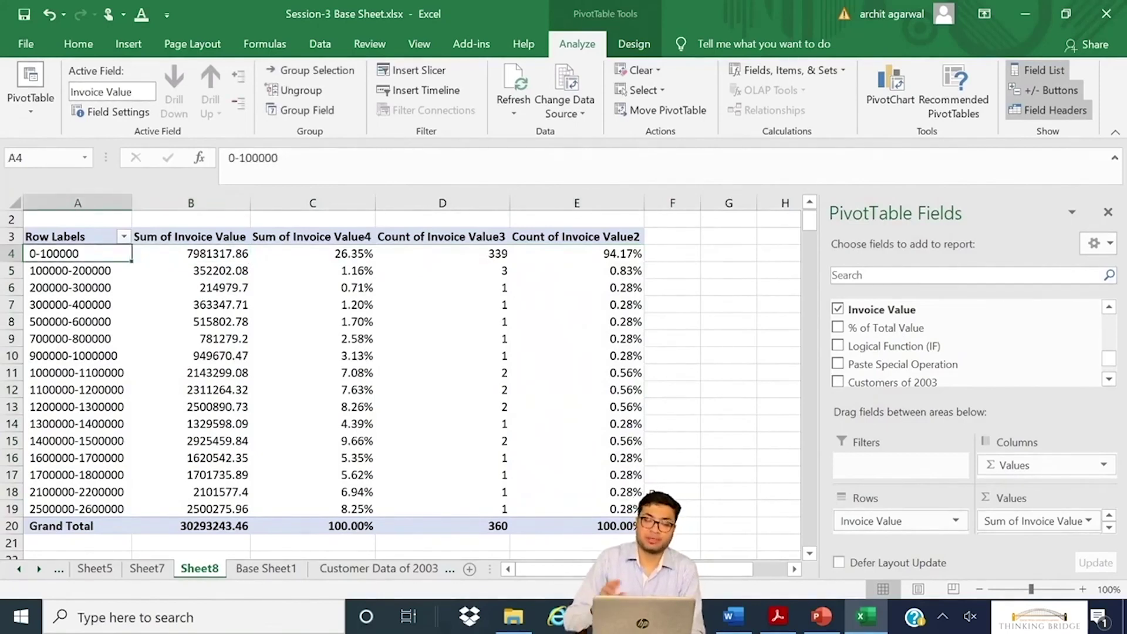
{"action": "key", "text": "Right"}
{"action": "key", "text": "ctrl+Down"}
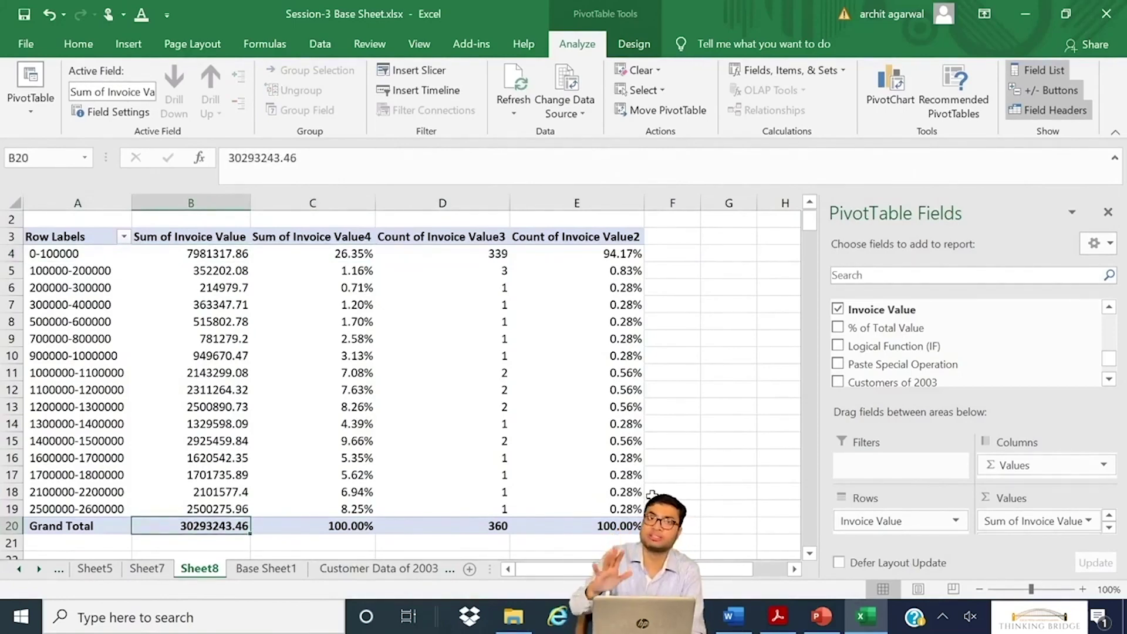
Step: Examine the 0-100000 range's invoice sum, value percentage, count and count percentage in row 4
{"action": "key", "text": "Left"}
{"action": "key", "text": "Up"}
{"action": "key", "text": "ctrl+Up"}
{"action": "key", "text": "Down"}
{"action": "key", "text": "Right"}
{"action": "key", "text": "Left"}
{"action": "key", "text": "Right"}
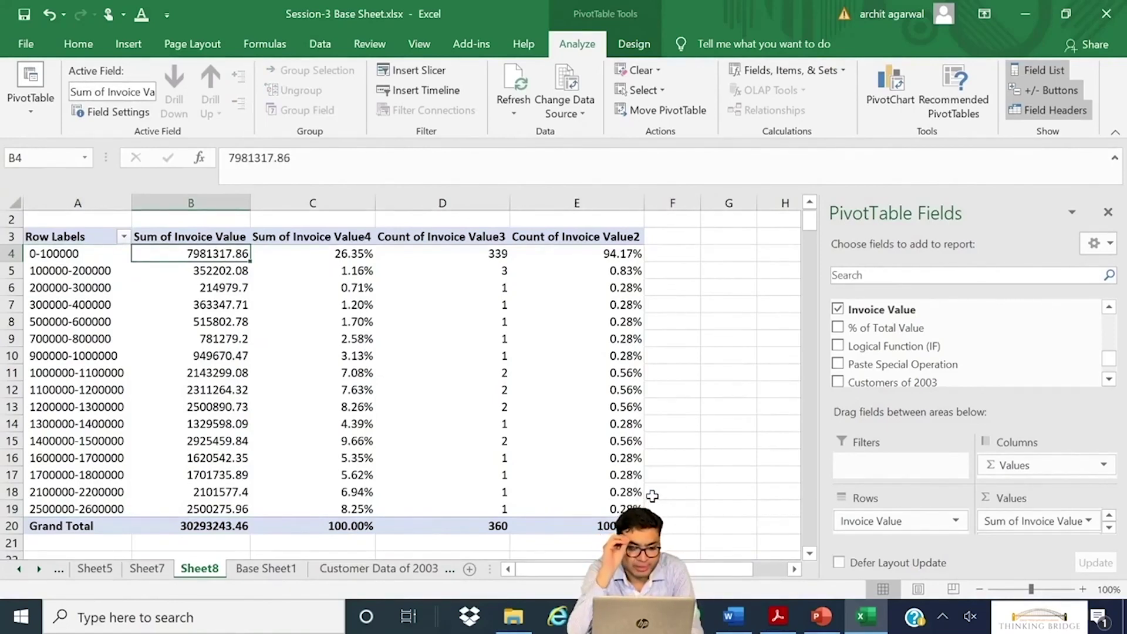
{"action": "key", "text": "Right"}
{"action": "key", "text": "Left"}
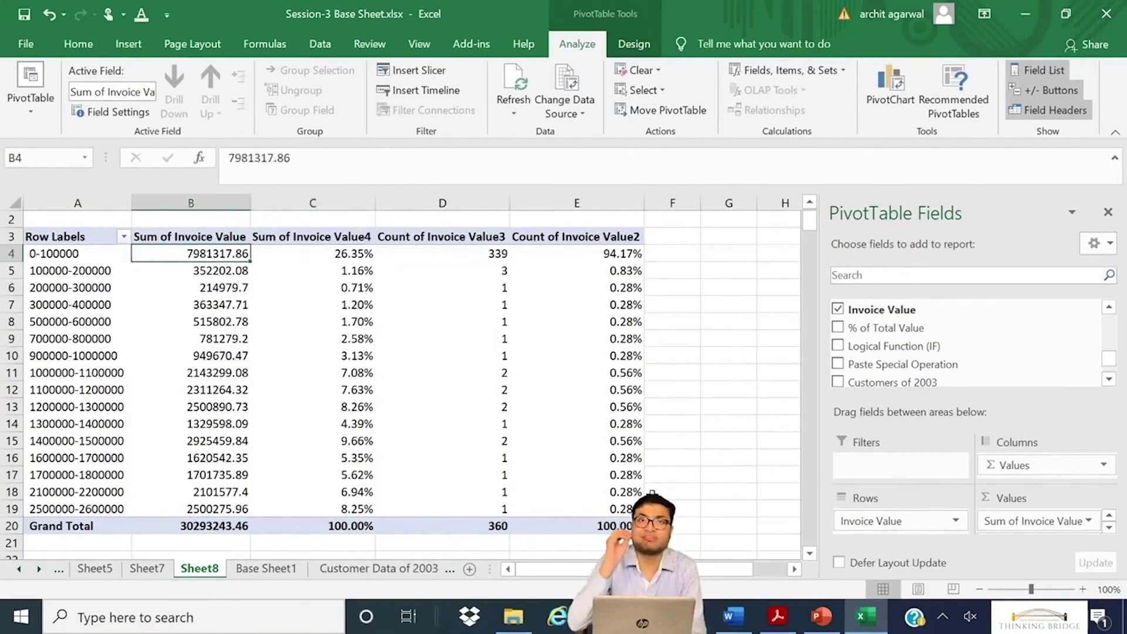
{"action": "key", "text": "Right"}
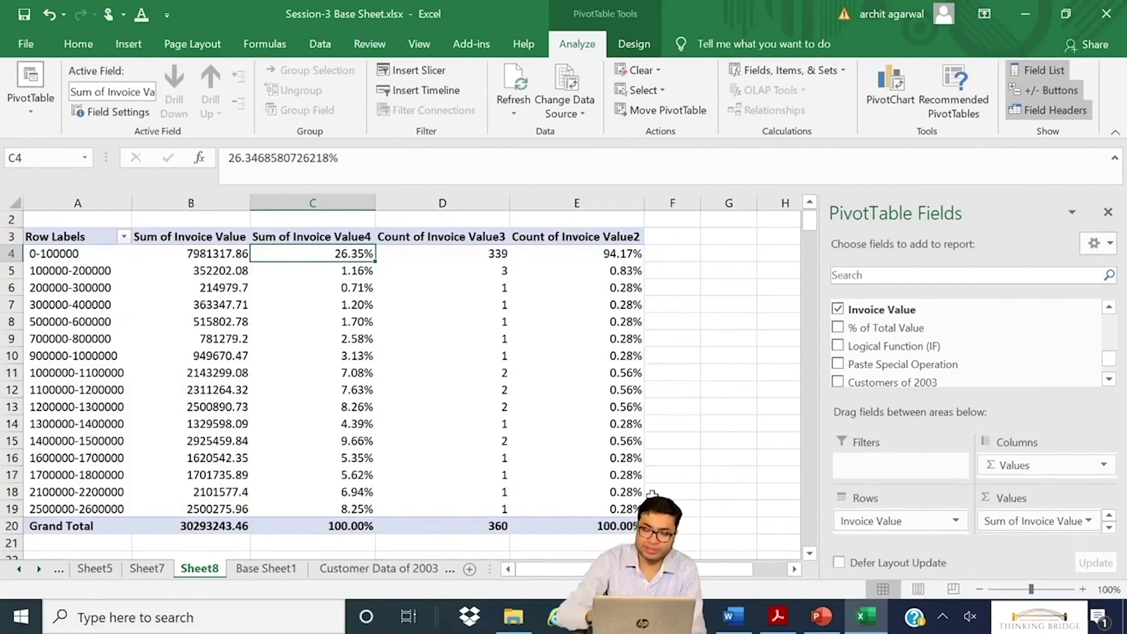
{"action": "key", "text": "Right"}
{"action": "key", "text": "Right"}
{"action": "key", "text": "Left"}
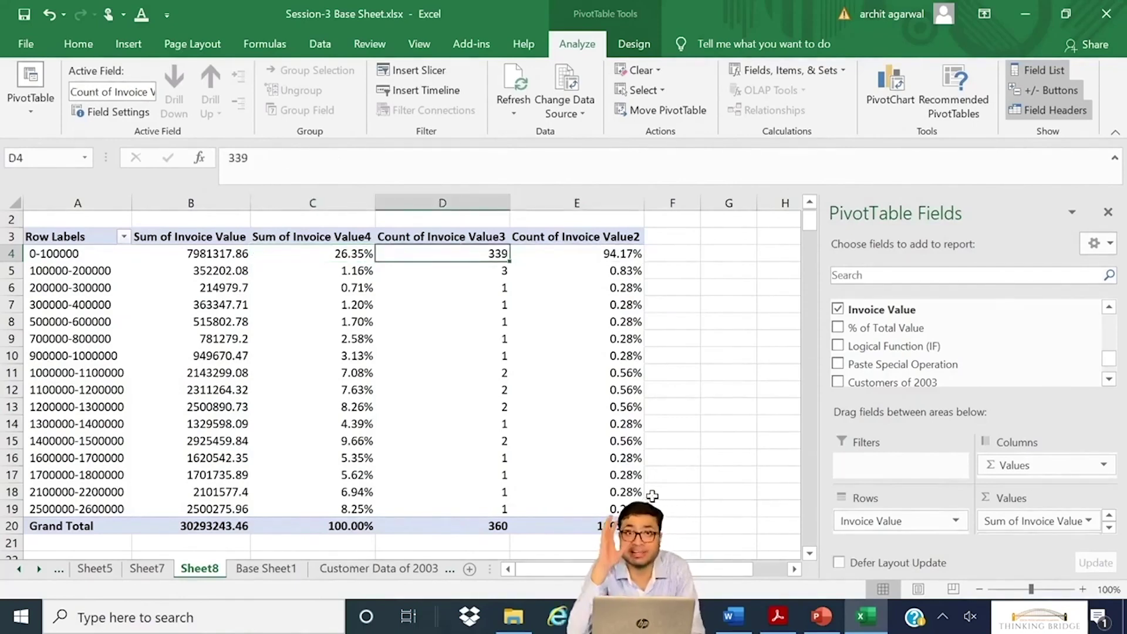
Step: Check the Grand Total of the Count of Invoice Value3 column and review its range counts up to the header
{"action": "key", "text": "ctrl+Down"}
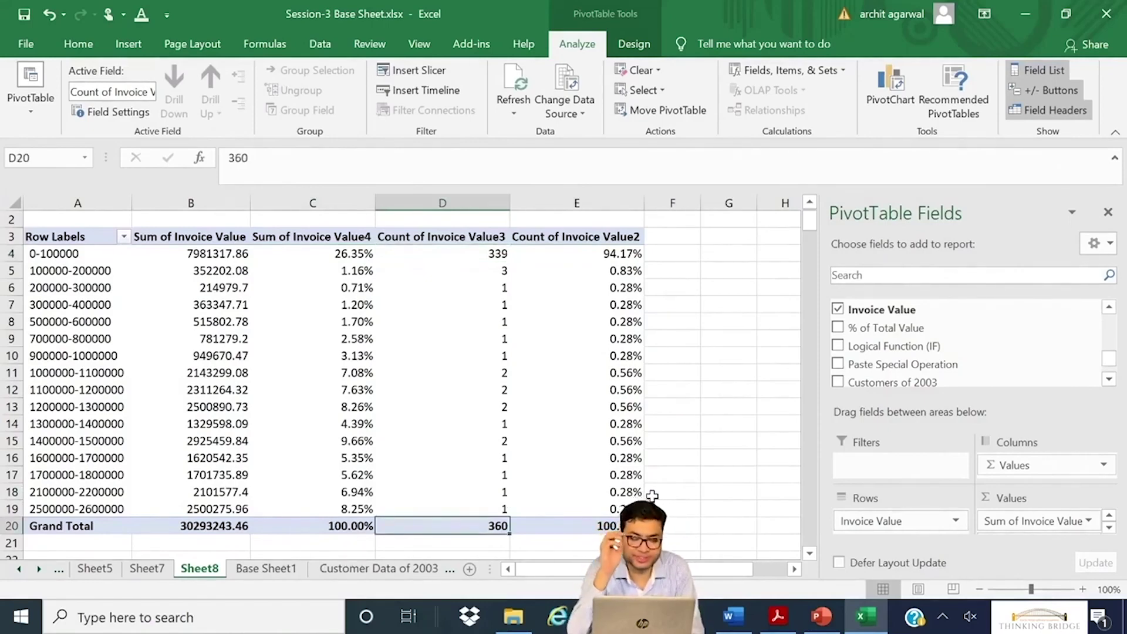
{"action": "key", "text": "Up"}
{"action": "key", "text": "Up"}
{"action": "key", "text": "Up"}
{"action": "key", "text": "Up"}
{"action": "key", "text": "Up"}
{"action": "key", "text": "Up"}
{"action": "key", "text": "Up"}
{"action": "key", "text": "Up"}
{"action": "key", "text": "Up"}
{"action": "key", "text": "Up"}
{"action": "key", "text": "Up"}
{"action": "key", "text": "Up"}
{"action": "key", "text": "Up"}
{"action": "key", "text": "Up"}
{"action": "key", "text": "Up"}
{"action": "key", "text": "Up"}
{"action": "key", "text": "Up"}
{"action": "key", "text": "Up"}
{"action": "key", "text": "Up"}
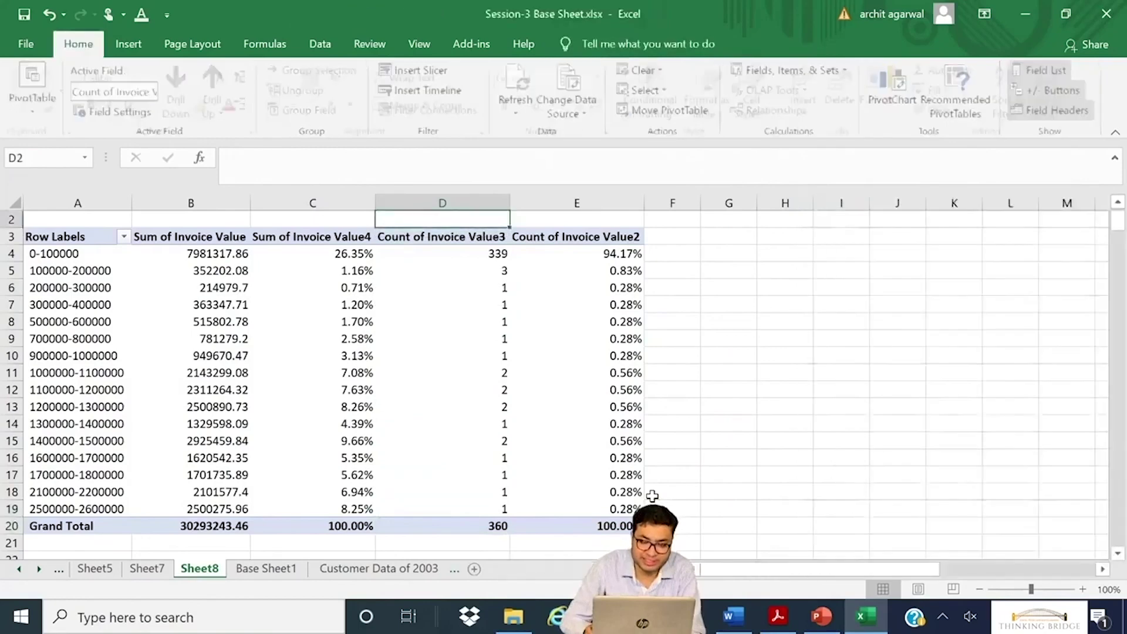
Step: Compare the 0-100000 range's share of total invoice value with its invoice count and share of the total count
{"action": "key", "text": "Left"}
{"action": "key", "text": "Down"}
{"action": "key", "text": "Down"}
{"action": "key", "text": "Down"}
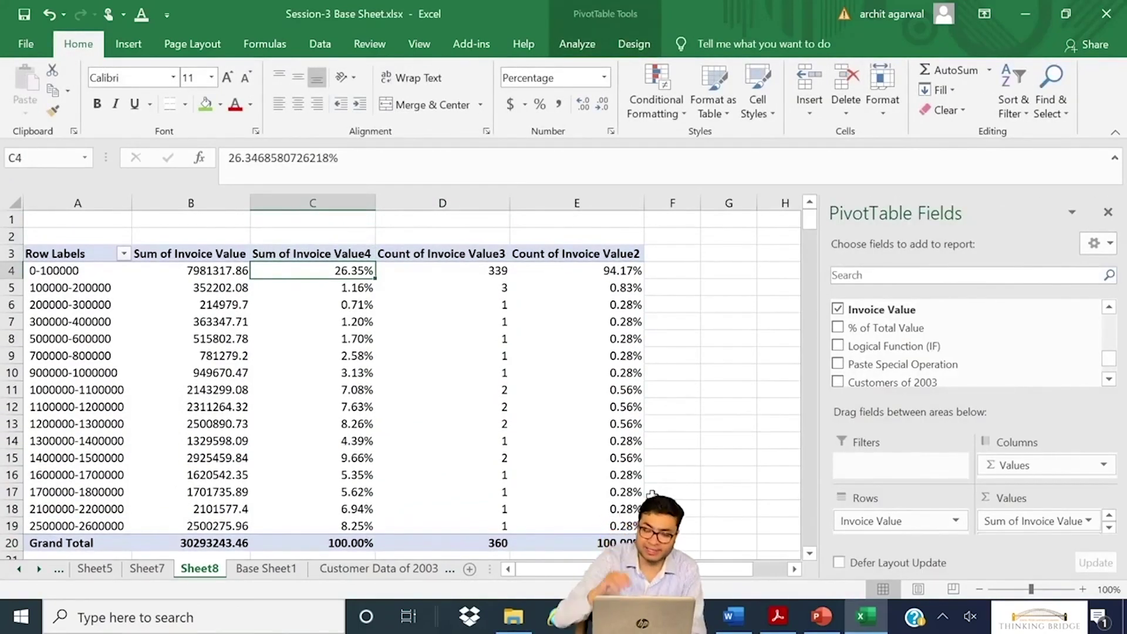
{"action": "key", "text": "Right"}
{"action": "key", "text": "Right"}
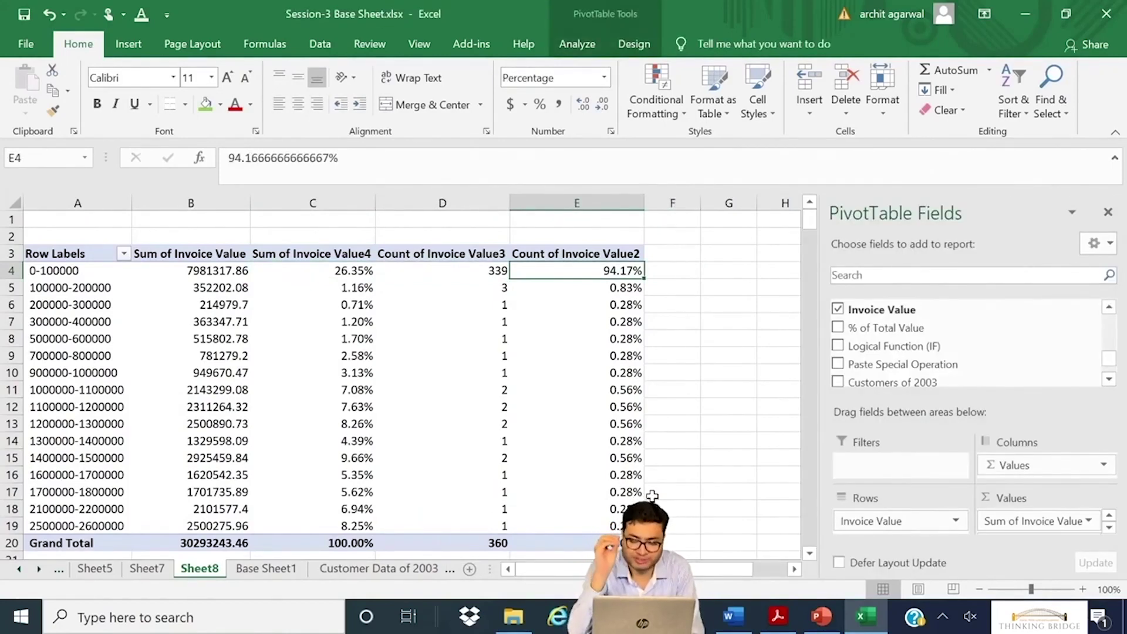
{"action": "key", "text": "Left"}
{"action": "key", "text": "Right"}
{"action": "key", "text": "Left"}
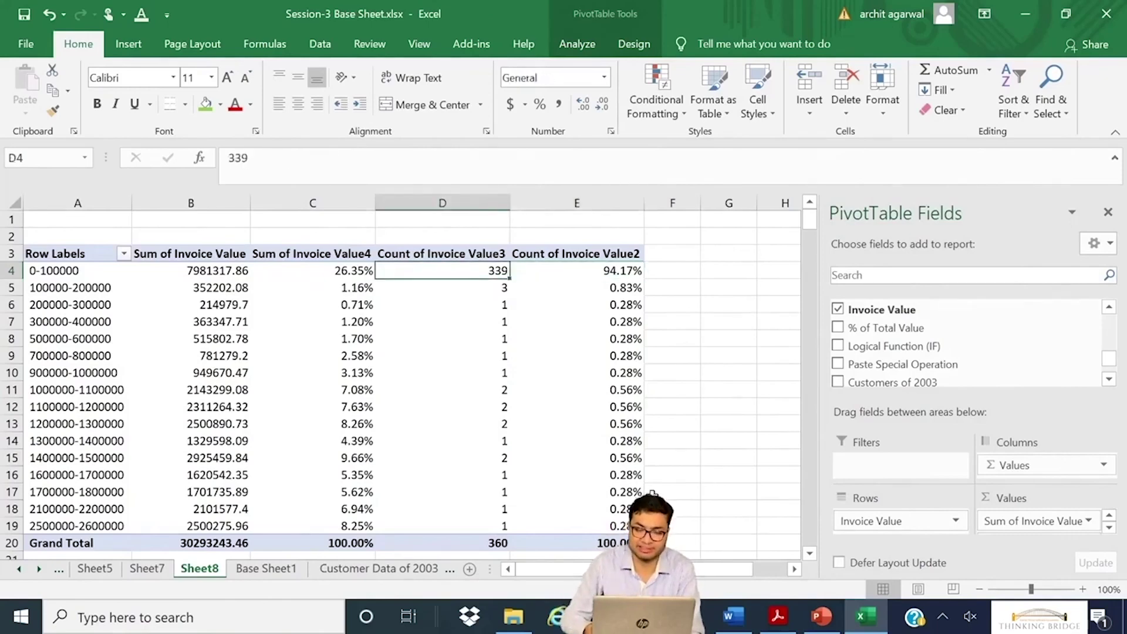
{"action": "key", "text": "Up"}
{"action": "key", "text": "Right"}
{"action": "key", "text": "Right"}
{"action": "key", "text": "Left"}
{"action": "key", "text": "Down"}
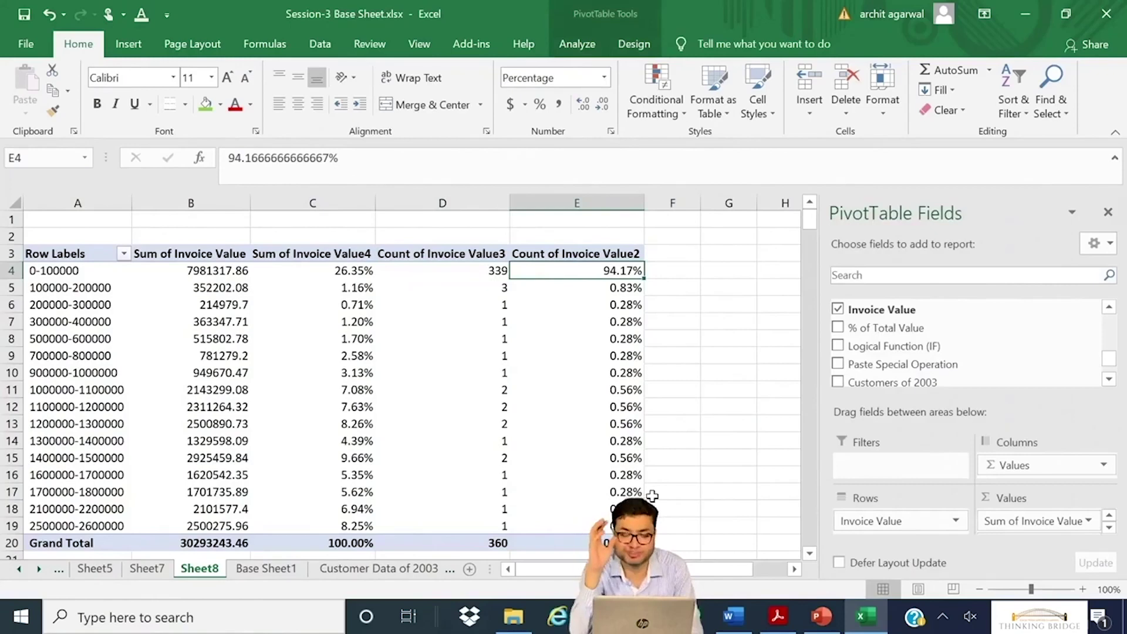
{"action": "key", "text": "Left"}
{"action": "key", "text": "Left"}
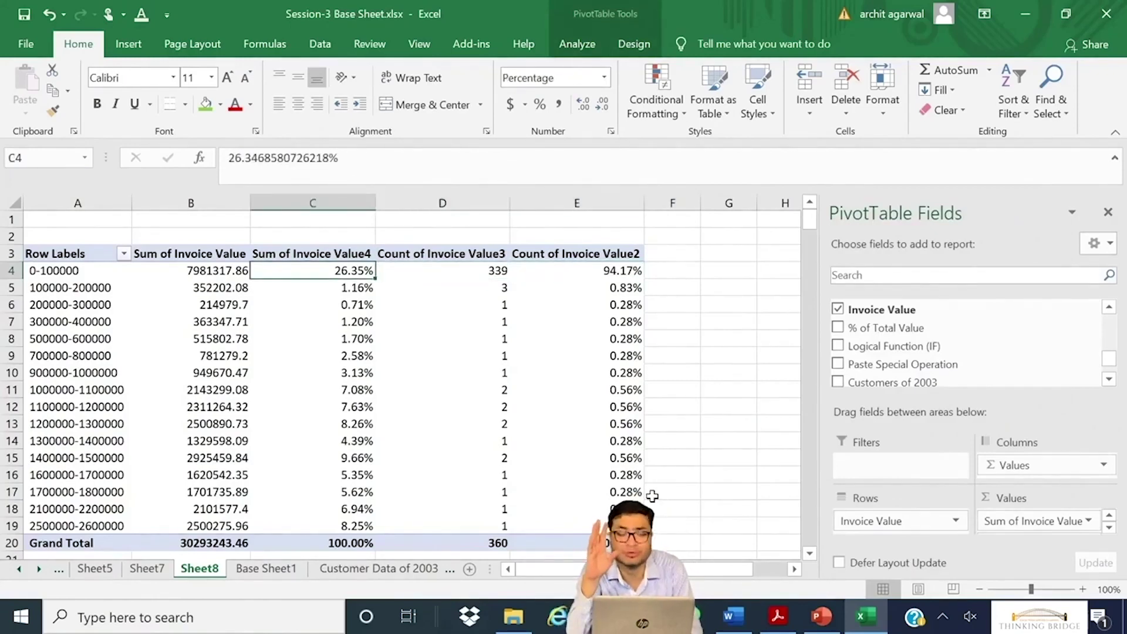
{"action": "key", "text": "Right"}
{"action": "key", "text": "Right"}
{"action": "key", "text": "Down"}
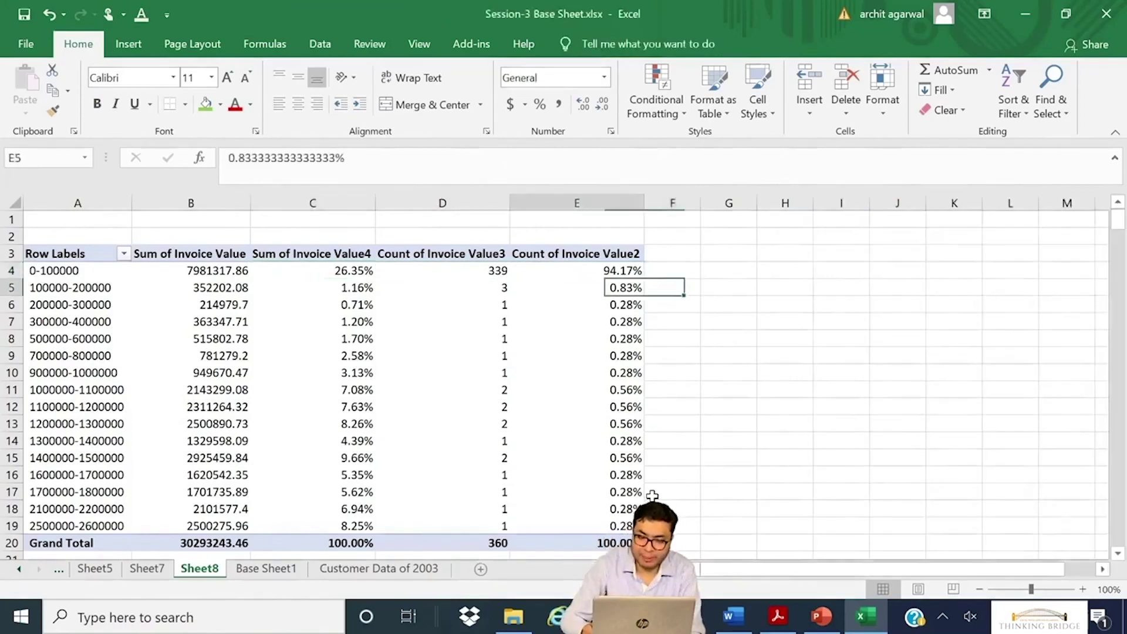
Step: Select the count percentages of all ranges above 100000, E5:E19, to review their combined share
{"action": "key", "text": "shift+Down"}
{"action": "key", "text": "shift+Down"}
{"action": "key", "text": "shift+Down"}
{"action": "key", "text": "shift+Down"}
{"action": "key", "text": "shift+Down"}
{"action": "key", "text": "shift+Down"}
{"action": "key", "text": "shift+Down"}
{"action": "key", "text": "shift+Down"}
{"action": "key", "text": "shift+Down"}
{"action": "key", "text": "shift+Down"}
{"action": "key", "text": "shift+Down"}
{"action": "key", "text": "shift+Down"}
{"action": "key", "text": "shift+Down"}
{"action": "key", "text": "shift+Down"}
{"action": "key", "text": "Left"}
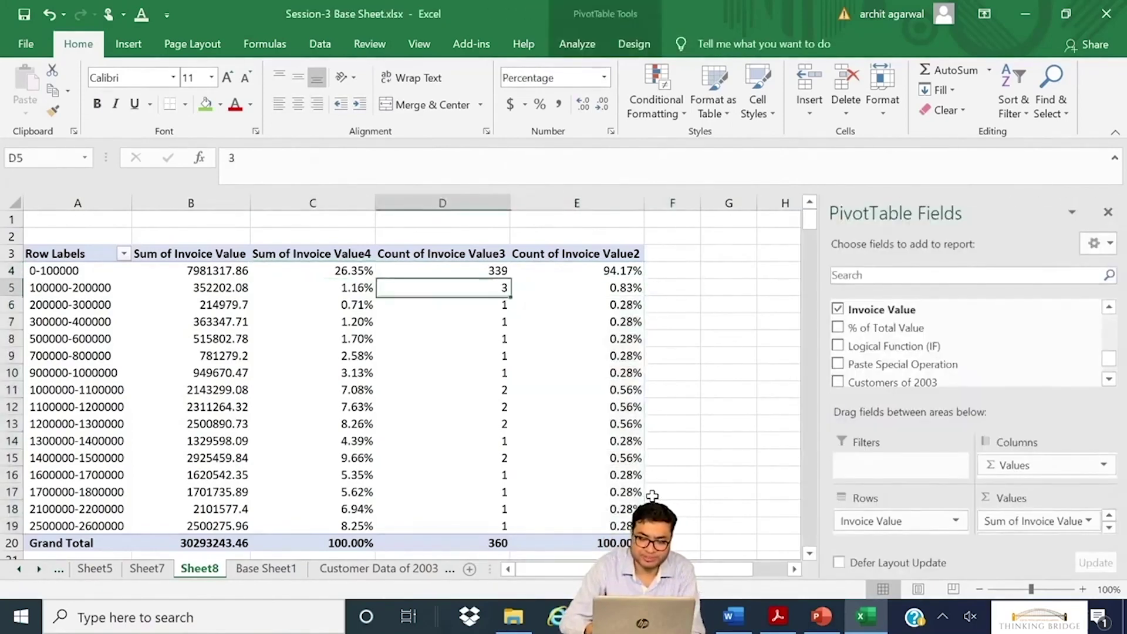
Step: Select the value percentages of all ranges above 100000, C5:C19, to read their combined share
{"action": "key", "text": "Left"}
{"action": "key", "text": "shift+Down"}
{"action": "key", "text": "shift+Down"}
{"action": "key", "text": "shift+Down"}
{"action": "key", "text": "shift+Down"}
{"action": "key", "text": "shift+Down"}
{"action": "key", "text": "shift+Down"}
{"action": "key", "text": "shift+Down"}
{"action": "key", "text": "shift+Down"}
{"action": "key", "text": "shift+Down"}
{"action": "key", "text": "shift+Down"}
{"action": "key", "text": "shift+Down"}
{"action": "key", "text": "shift+Down"}
{"action": "key", "text": "shift+Down"}
{"action": "key", "text": "shift+Down"}
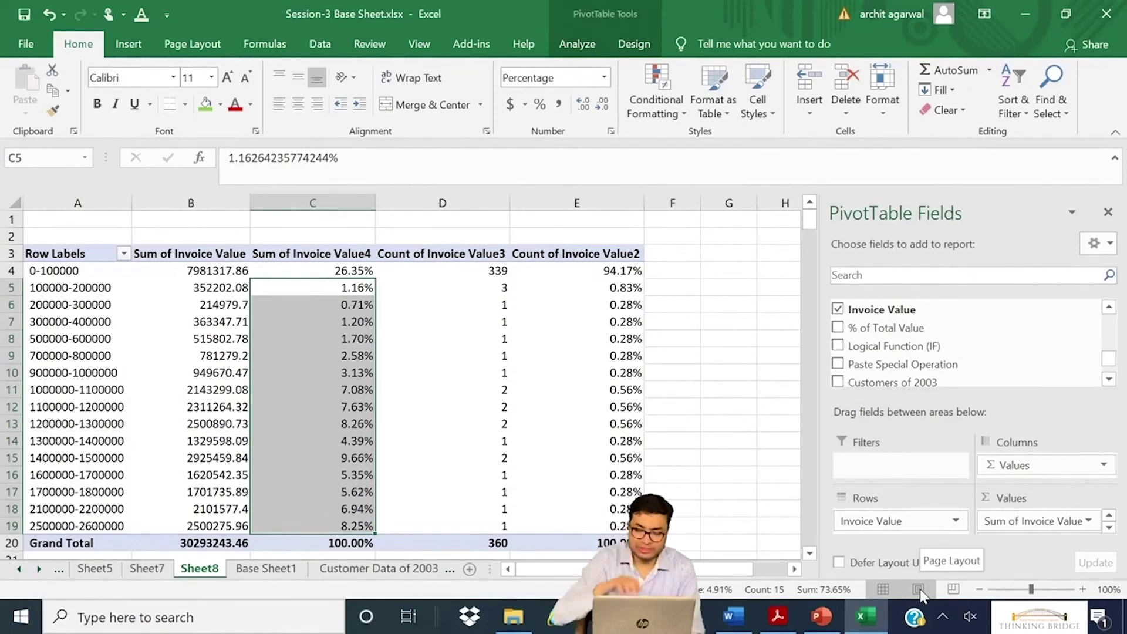
Step: Select the invoice counts of all ranges above 100000, D5:D19, to read their total
{"action": "key", "text": "Right"}
{"action": "key", "text": "shift+Down"}
{"action": "key", "text": "shift+Down"}
{"action": "key", "text": "shift+Down"}
{"action": "key", "text": "shift+Down"}
{"action": "key", "text": "shift+Down"}
{"action": "key", "text": "shift+Down"}
{"action": "key", "text": "shift+Down"}
{"action": "key", "text": "shift+Down"}
{"action": "key", "text": "shift+Down"}
{"action": "key", "text": "shift+Down"}
{"action": "key", "text": "shift+Down"}
{"action": "key", "text": "shift+Down"}
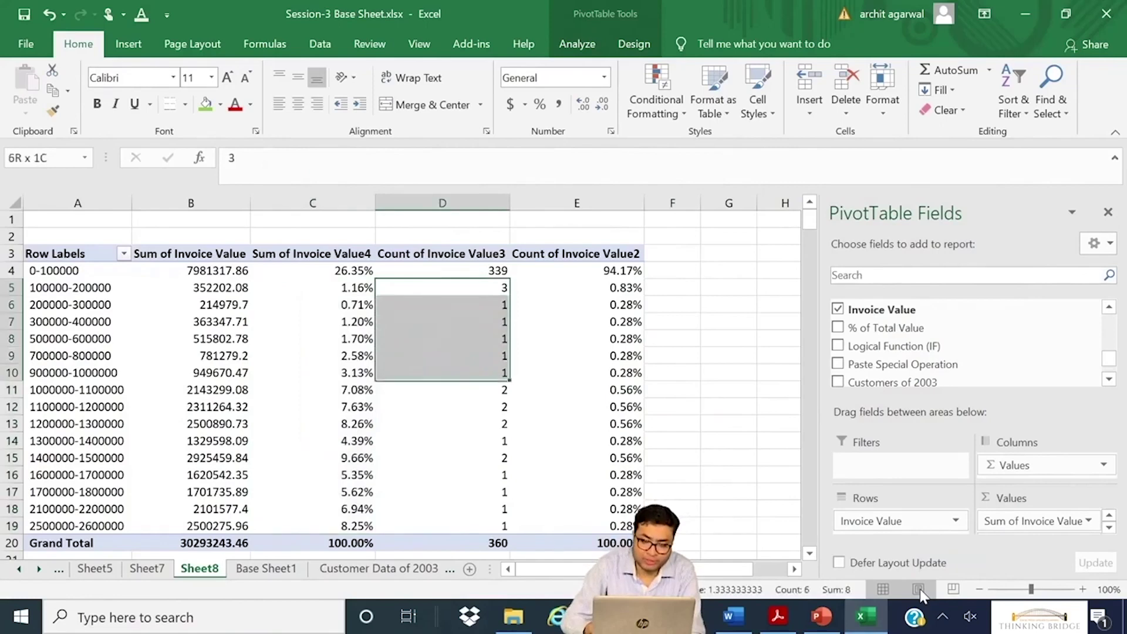
{"action": "key", "text": "shift+Down"}
{"action": "key", "text": "shift+Down"}
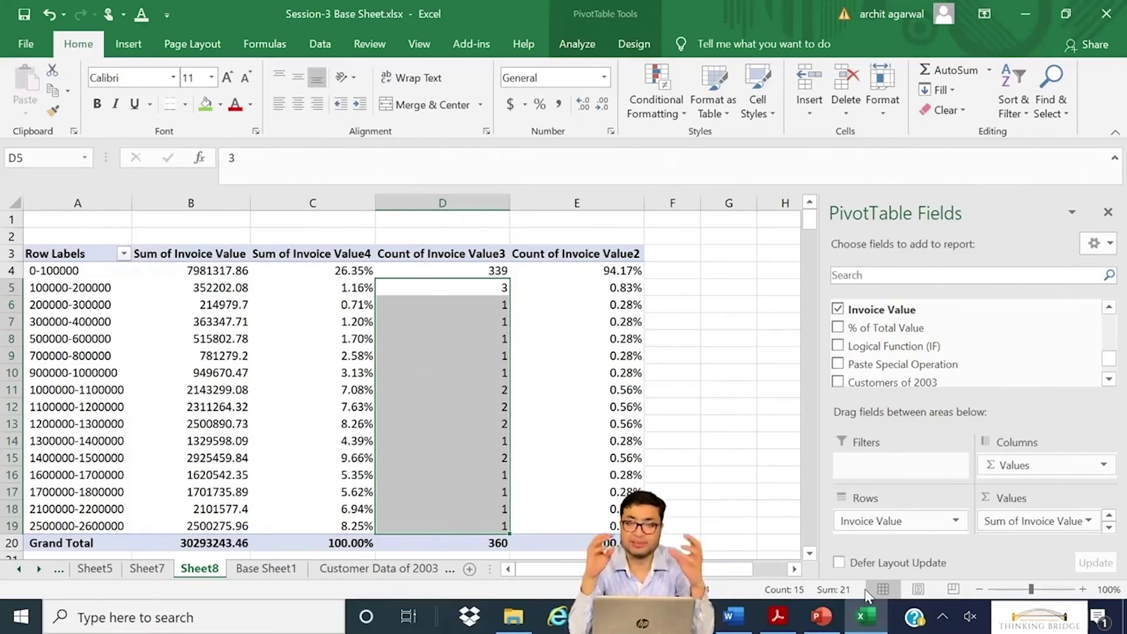
Step: Compare the 0-100000 range's count and percentages with the combined invoice counts in D5:D19
{"action": "key", "text": "Up"}
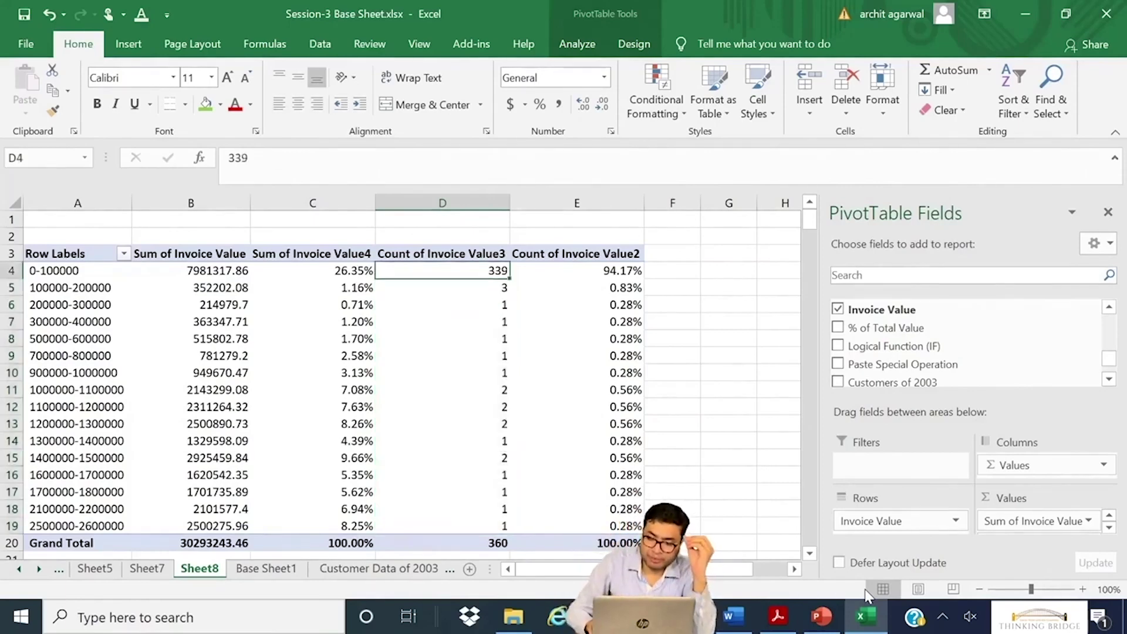
{"action": "key", "text": "Right"}
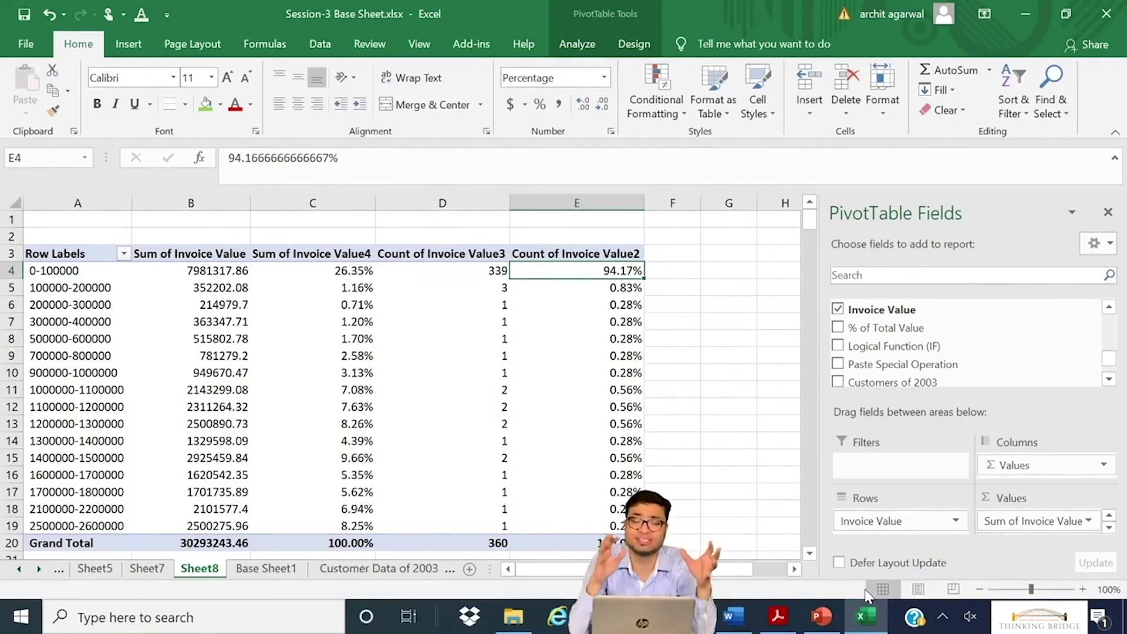
{"action": "key", "text": "Left"}
{"action": "key", "text": "Left"}
{"action": "key", "text": "Right"}
{"action": "key", "text": "Down"}
{"action": "key", "text": "shift+Down"}
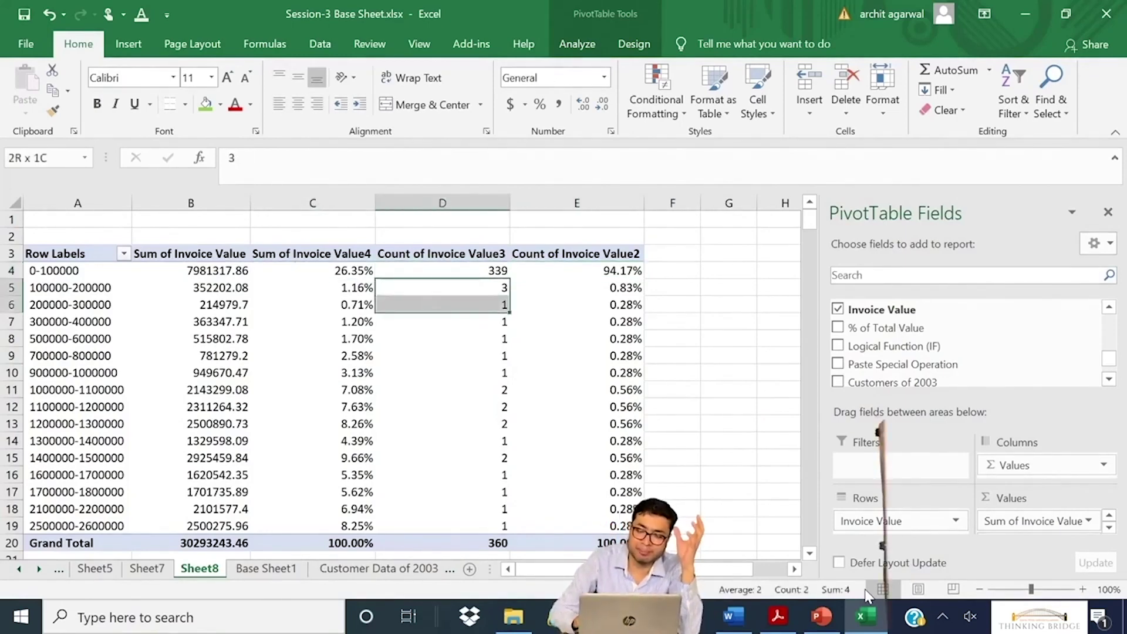
{"action": "key", "text": "shift+Down"}
{"action": "key", "text": "shift+Down"}
{"action": "key", "text": "shift+Down"}
{"action": "key", "text": "shift+Down"}
{"action": "key", "text": "shift+Down"}
{"action": "key", "text": "shift+Down"}
{"action": "key", "text": "shift+Down"}
{"action": "key", "text": "shift+Down"}
{"action": "key", "text": "shift+Down"}
{"action": "key", "text": "shift+Down"}
{"action": "key", "text": "shift+Down"}
{"action": "key", "text": "shift+Down"}
{"action": "key", "text": "shift+Down"}
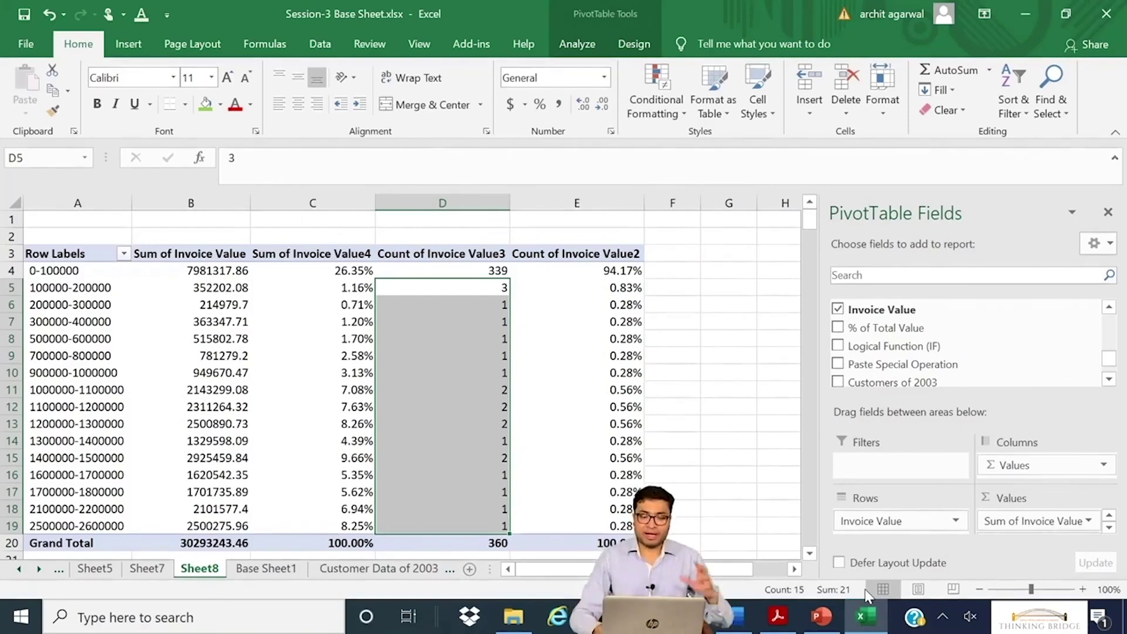
{"action": "key", "text": "shift+BackSpace"}
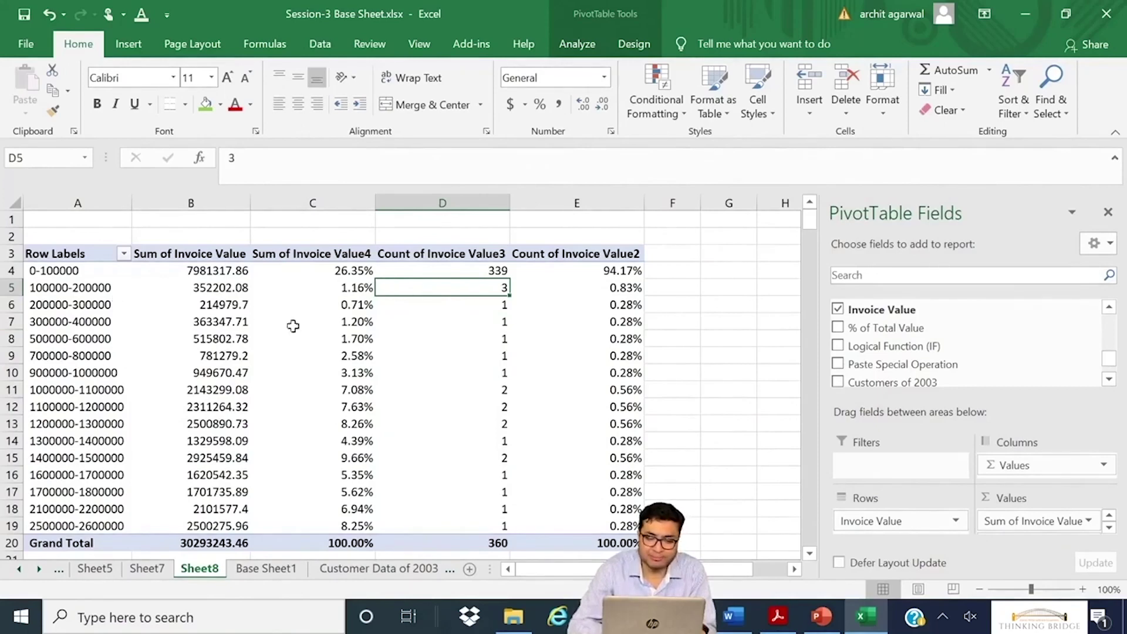
{"action": "left_click", "coordinate": [166, 320]}
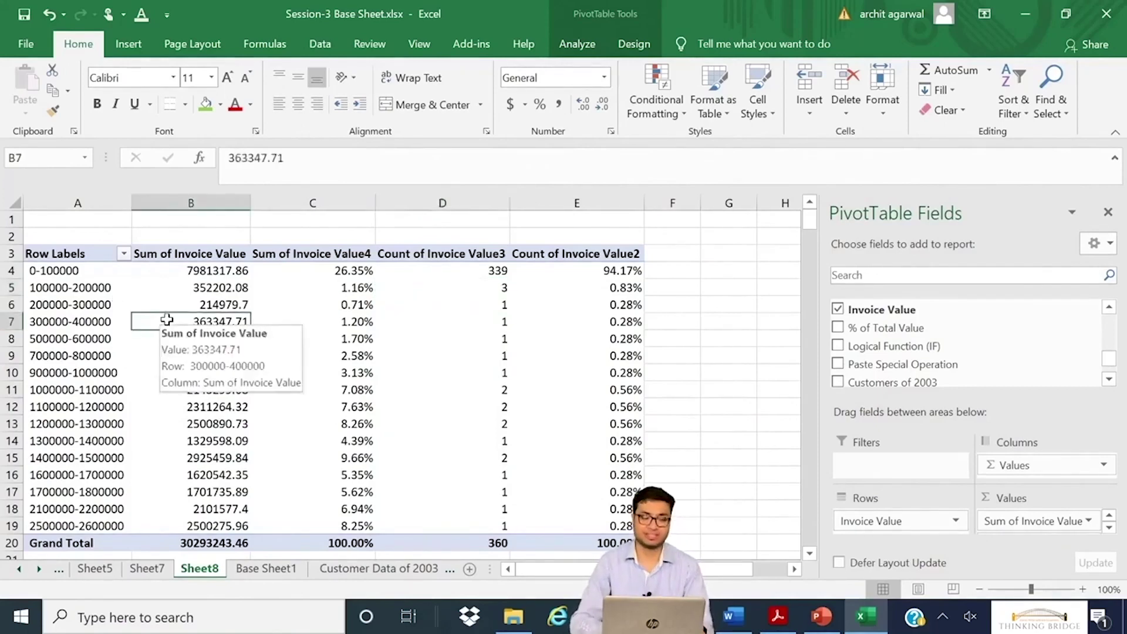
{"action": "left_click", "coordinate": [474, 288]}
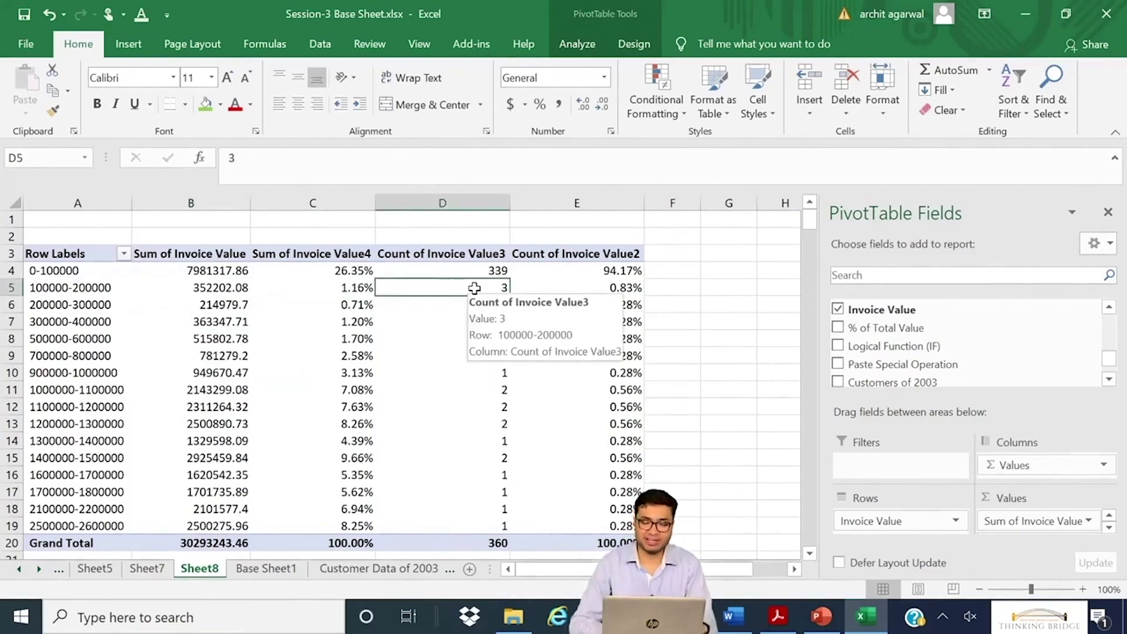
{"action": "double_click", "coordinate": [485, 288]}
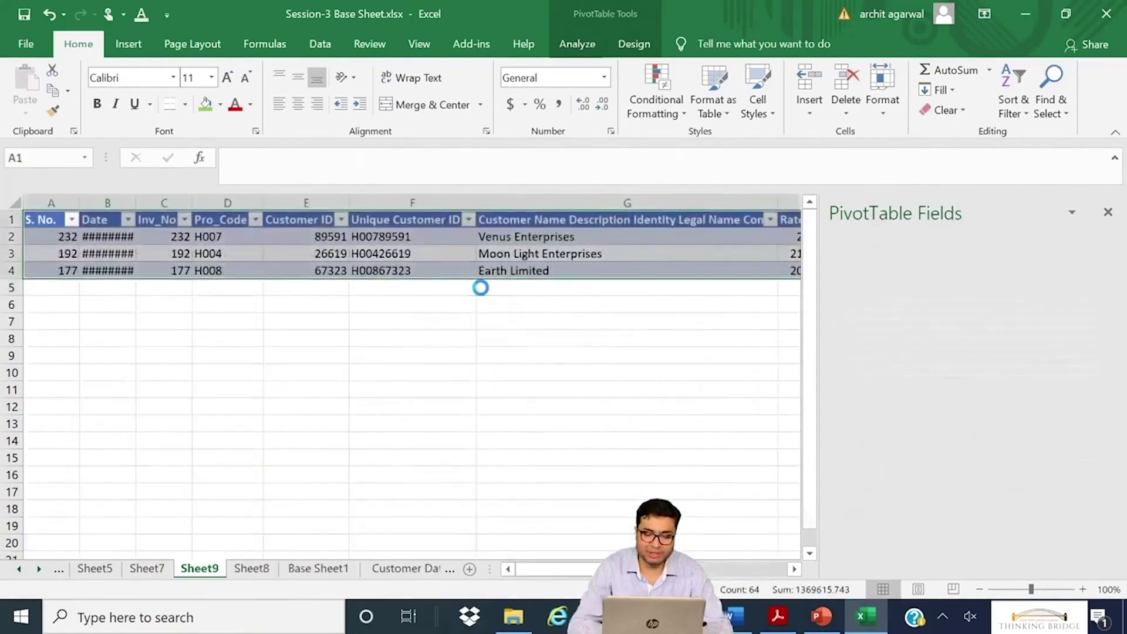
{"action": "left_click", "coordinate": [327, 256]}
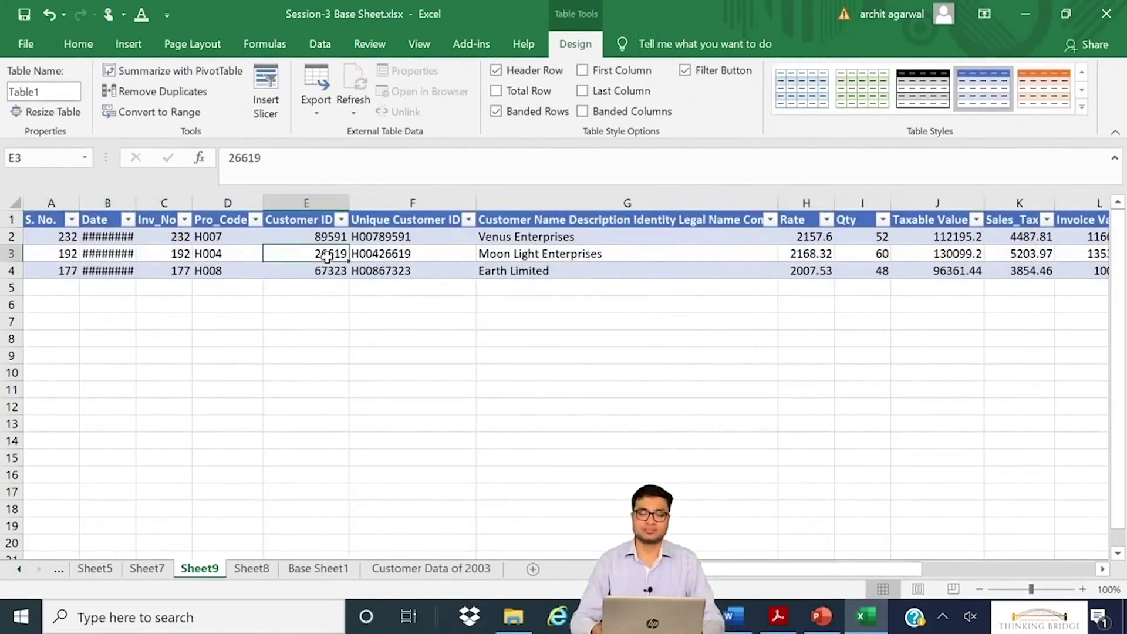
{"action": "key", "text": "ctrl+Page_Up"}
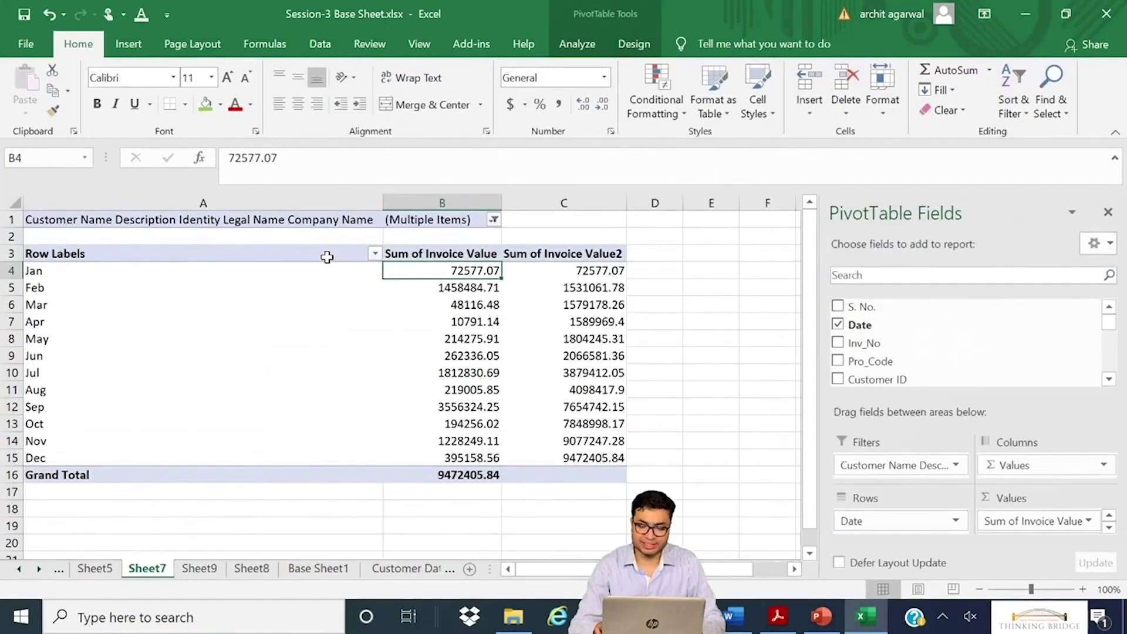
{"action": "key", "text": "ctrl+Page_Down"}
{"action": "key", "text": "ctrl+Page_Down"}
{"action": "left_click", "coordinate": [455, 391]}
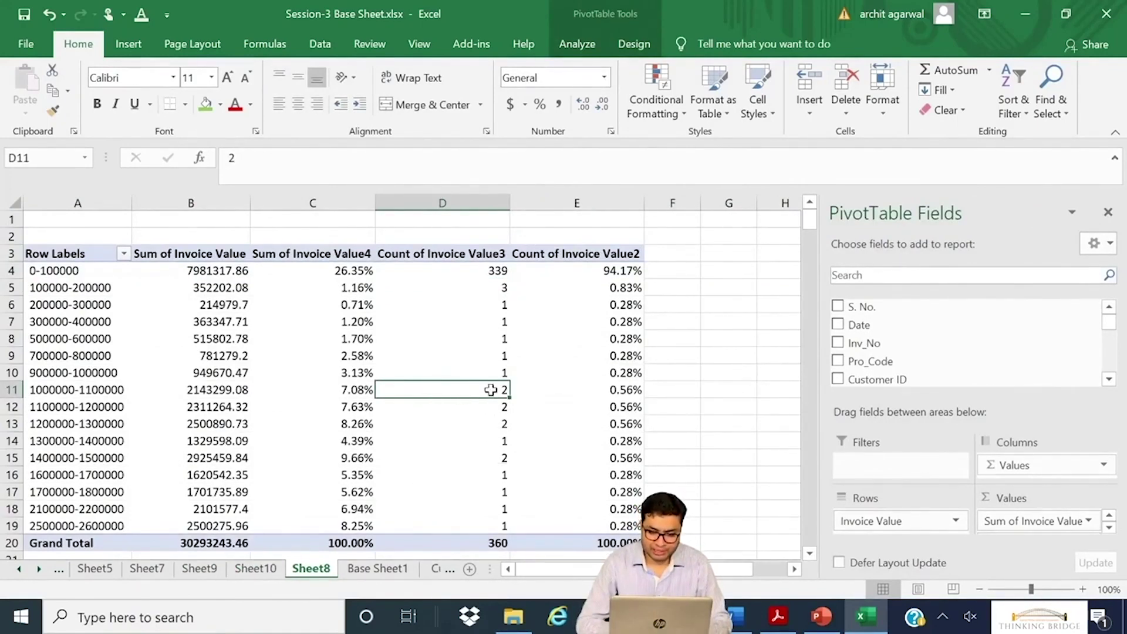
{"action": "double_click", "coordinate": [467, 391]}
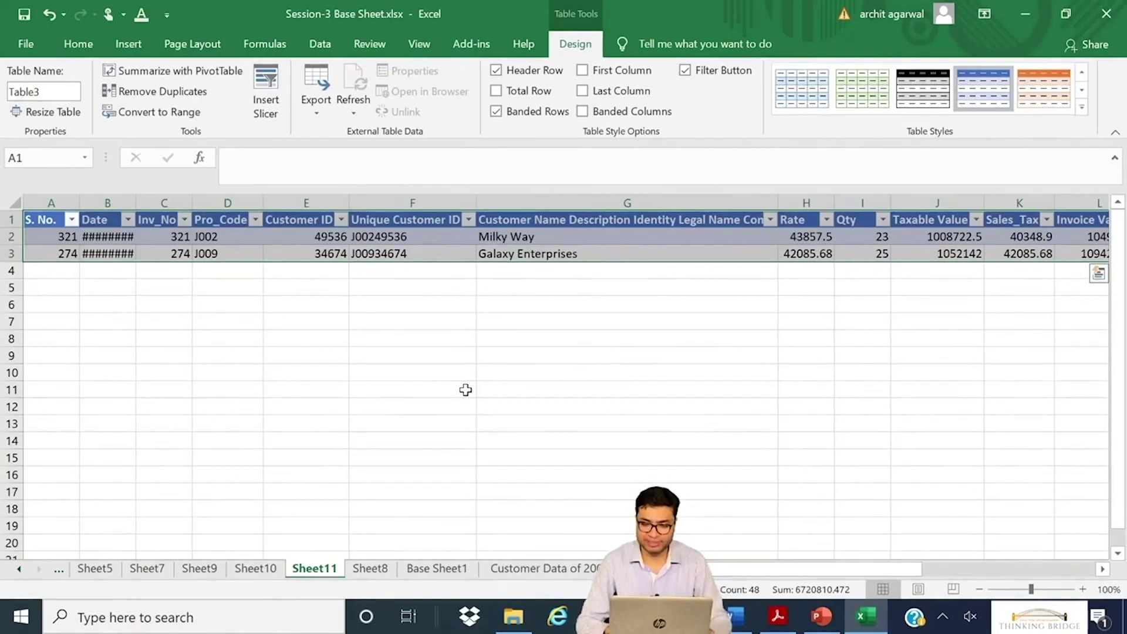
Step: Examine the extracted invoice records and all their columns in the Sheet11 table
{"action": "key", "text": "Down"}
{"action": "key", "text": "Up"}
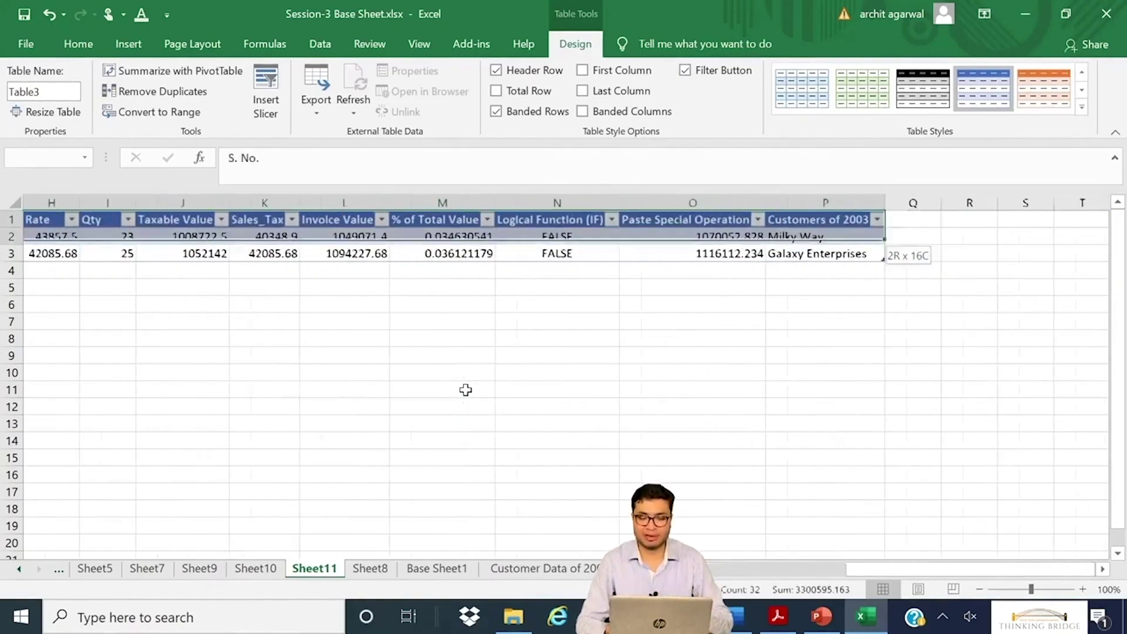
{"action": "key", "text": "Up"}
{"action": "key", "text": "Up"}
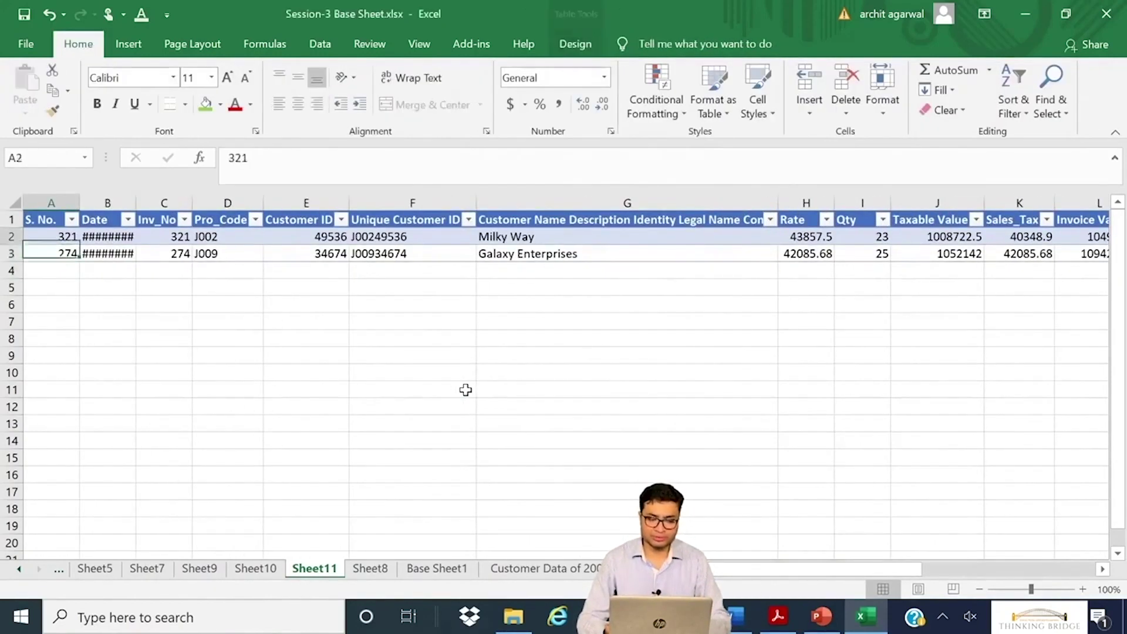
{"action": "key", "text": "Right"}
{"action": "key", "text": "ctrl+a"}
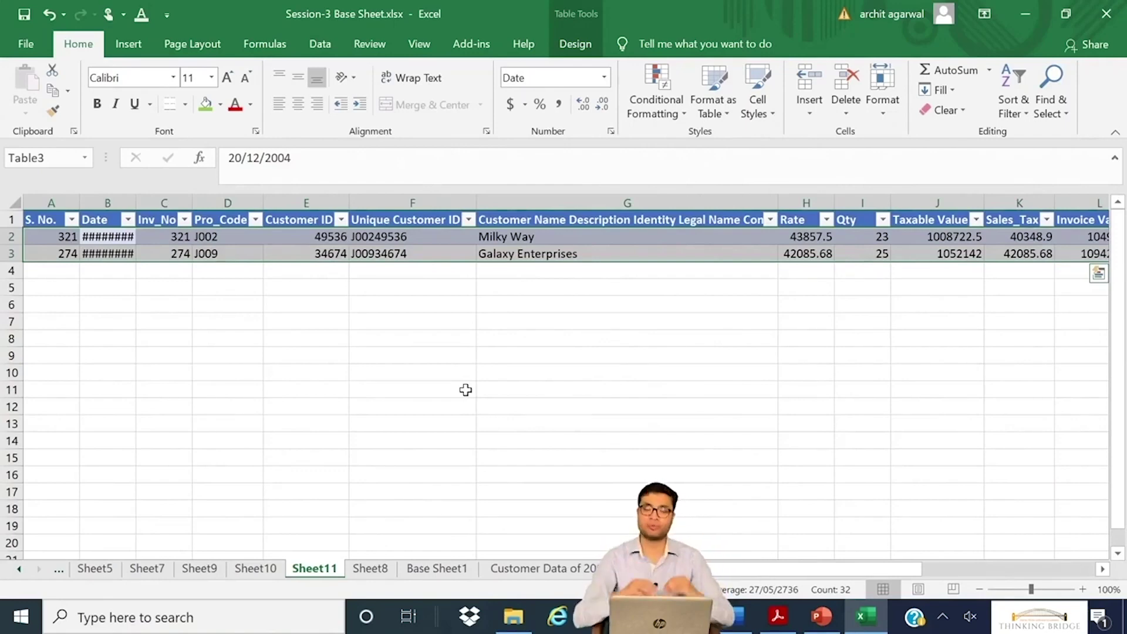
{"action": "key", "text": "Right"}
{"action": "key", "text": "Right"}
{"action": "key", "text": "Right"}
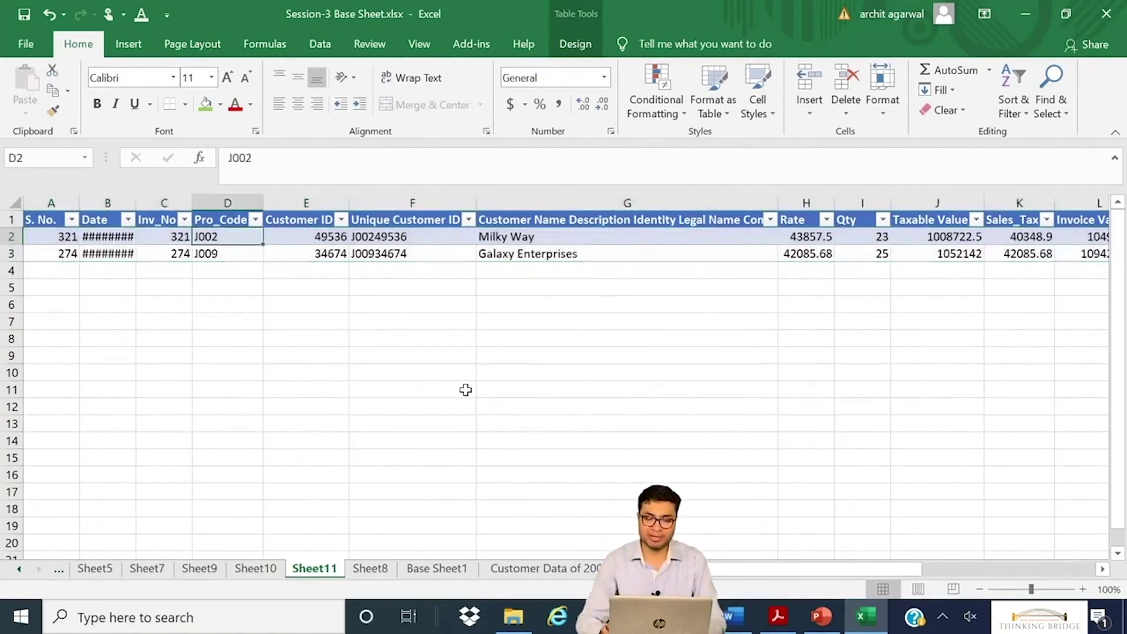